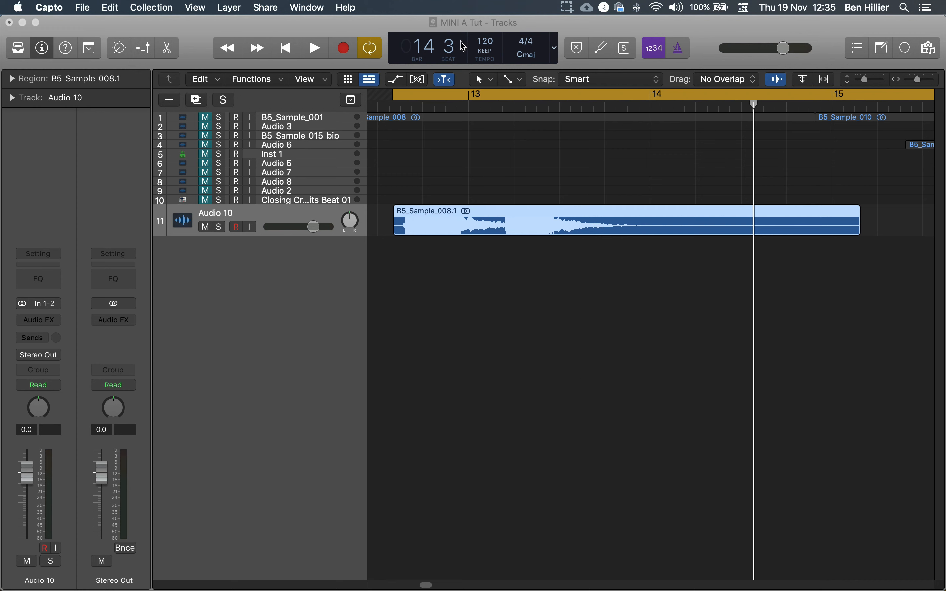
Play back the Audio 10 region around bars 13 to 14 to listen to it
left_click(463, 19)
key("space")
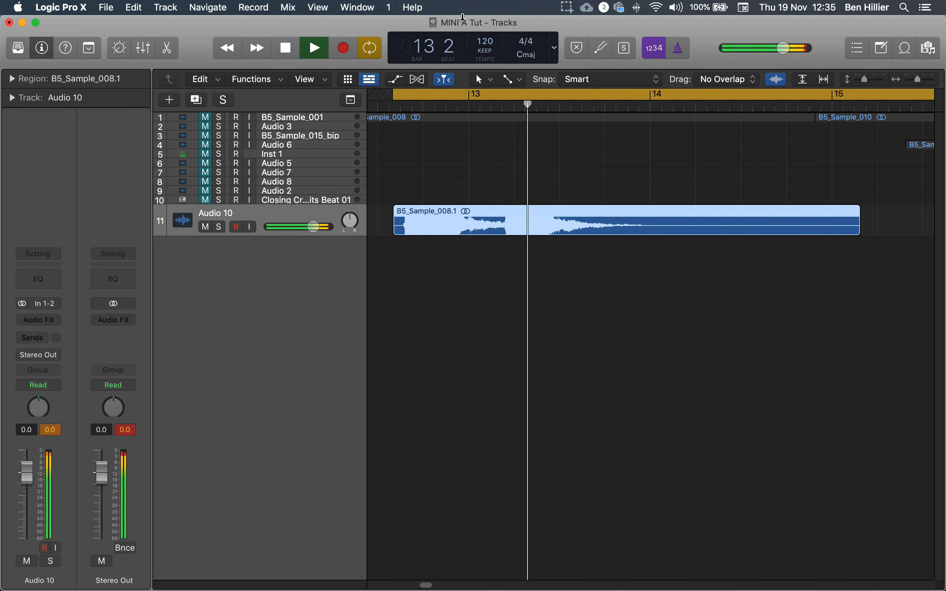
key("space")
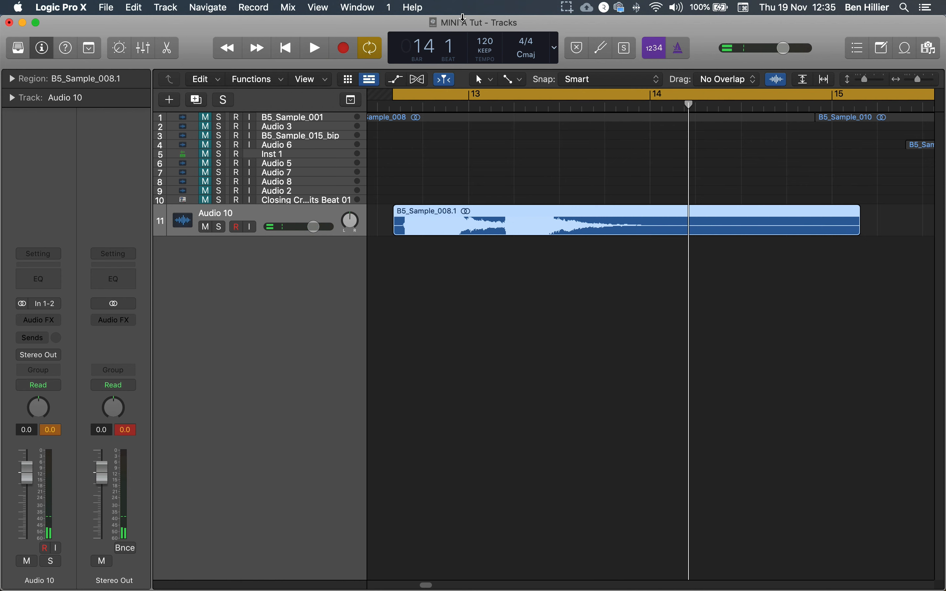
key("space")
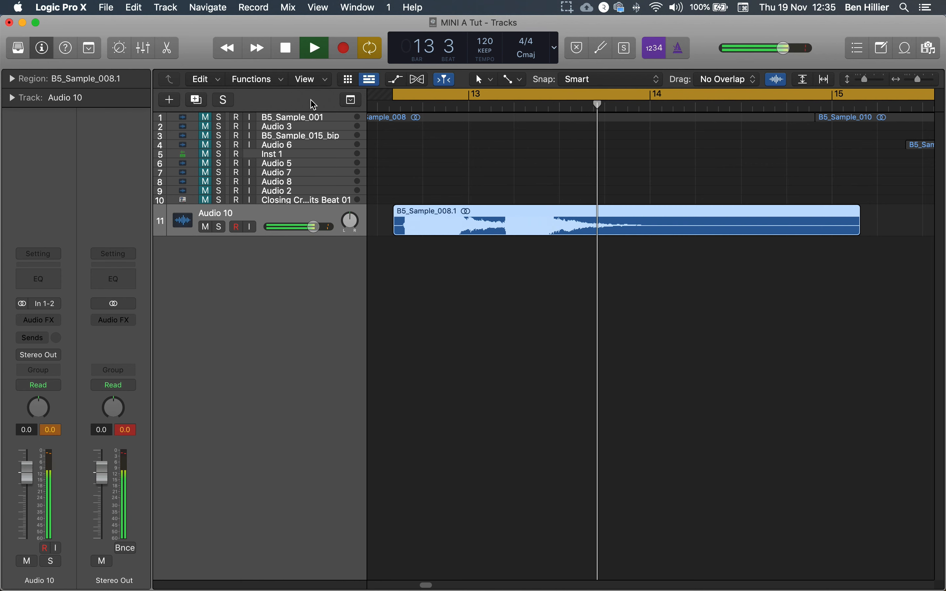
key("space")
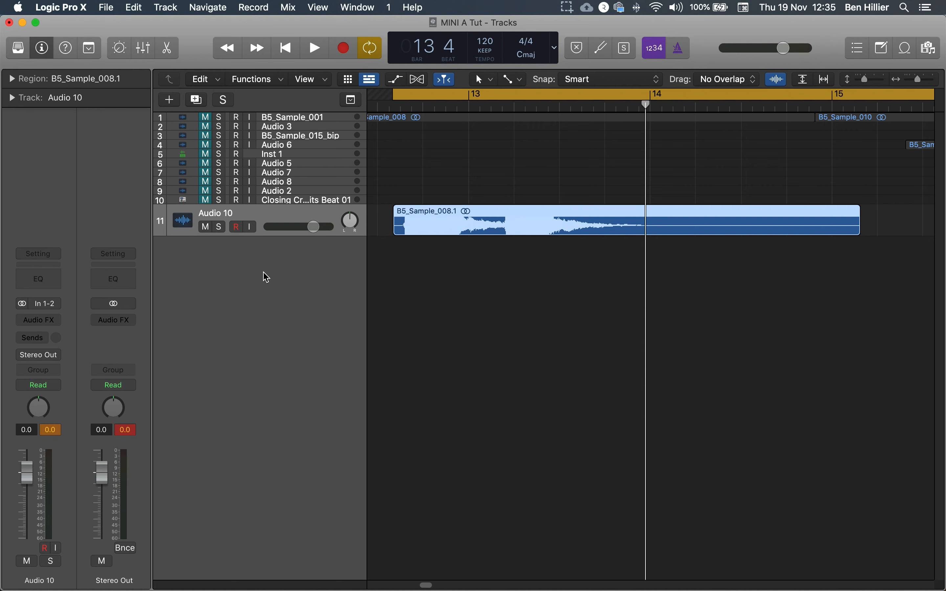
key("super+Left")
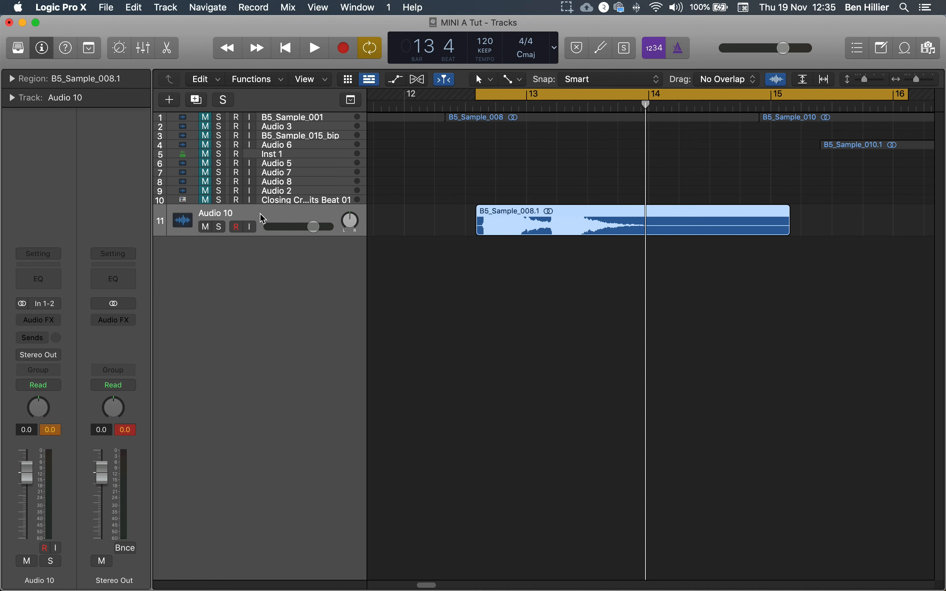
left_click(44, 53)
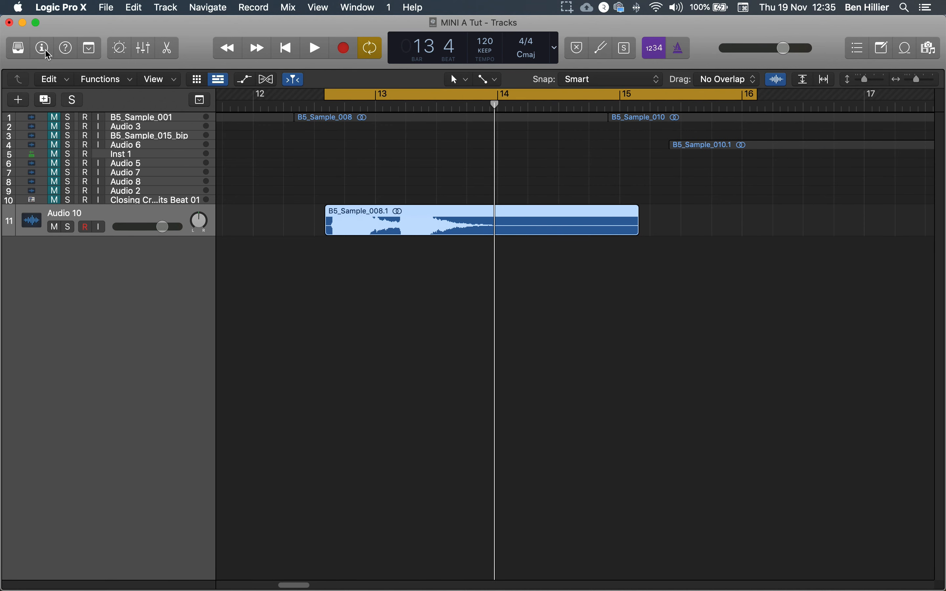
left_click(44, 51)
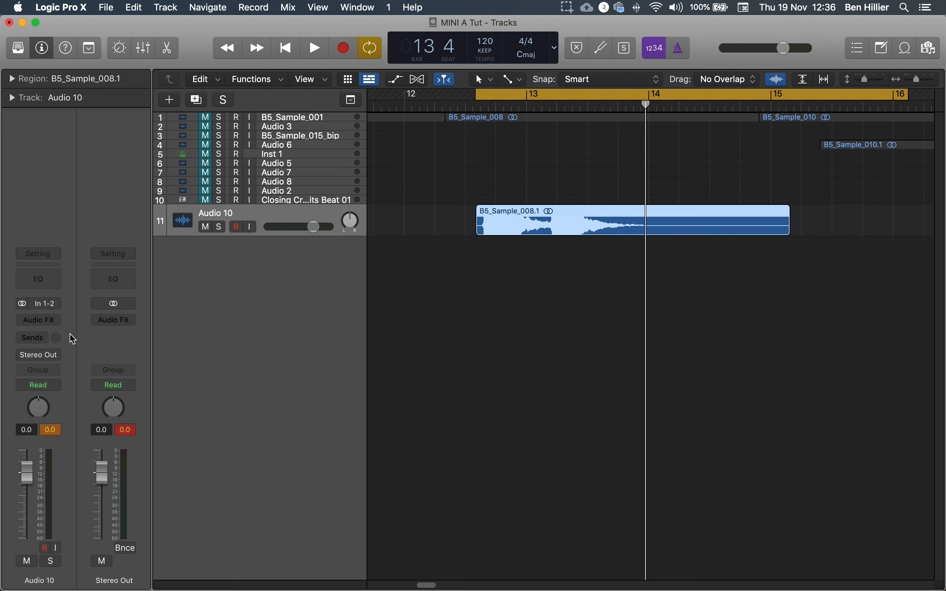
Insert a Tape Delay plug-in in the first audio effect slot of the Audio 10 track
left_click(52, 322)
mouse_move(32, 432)
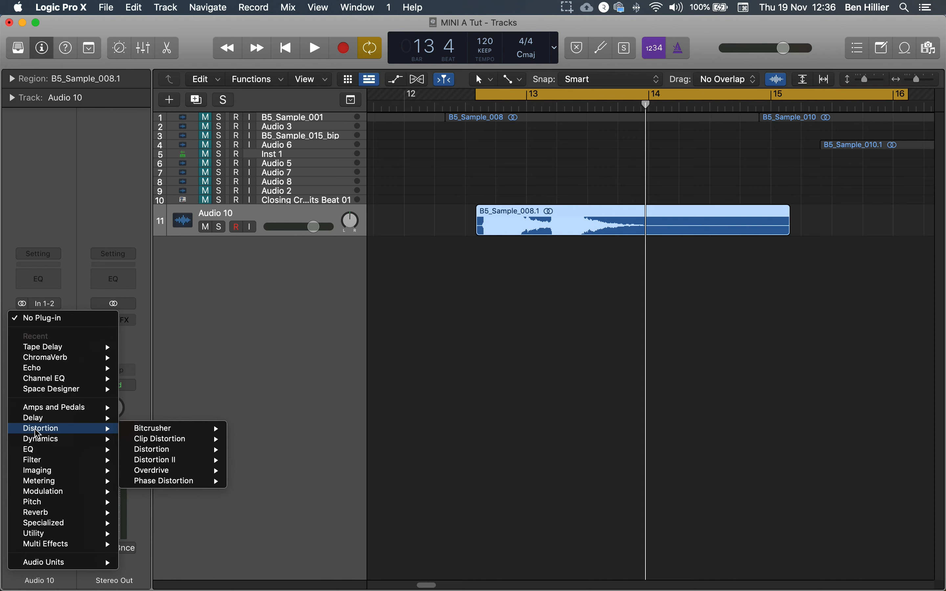
mouse_move(59, 410)
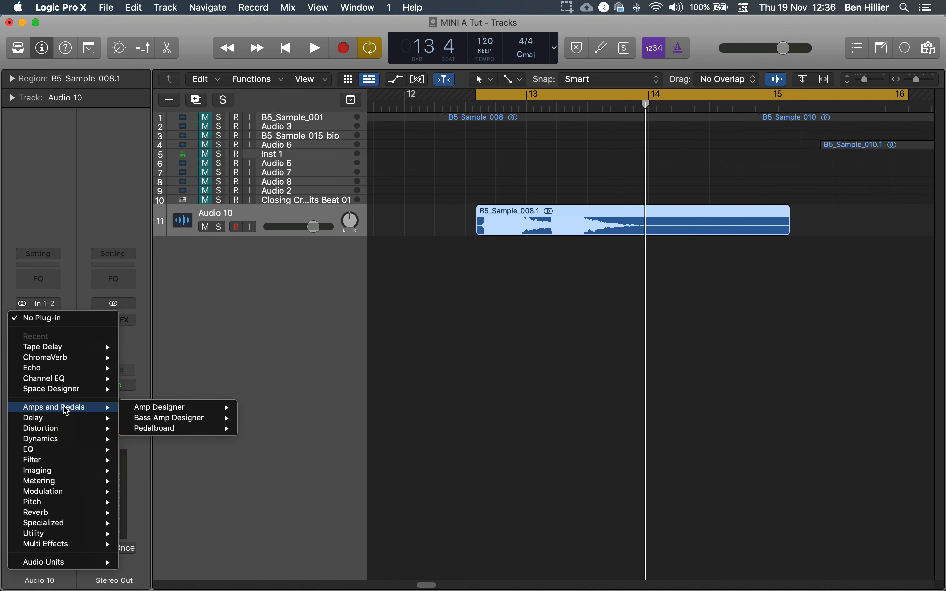
mouse_move(172, 409)
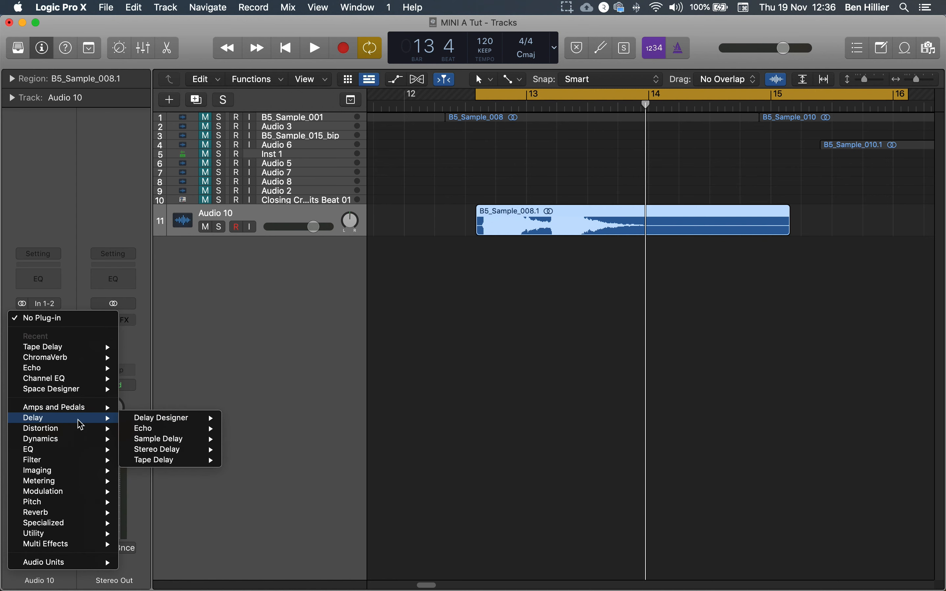
mouse_move(150, 465)
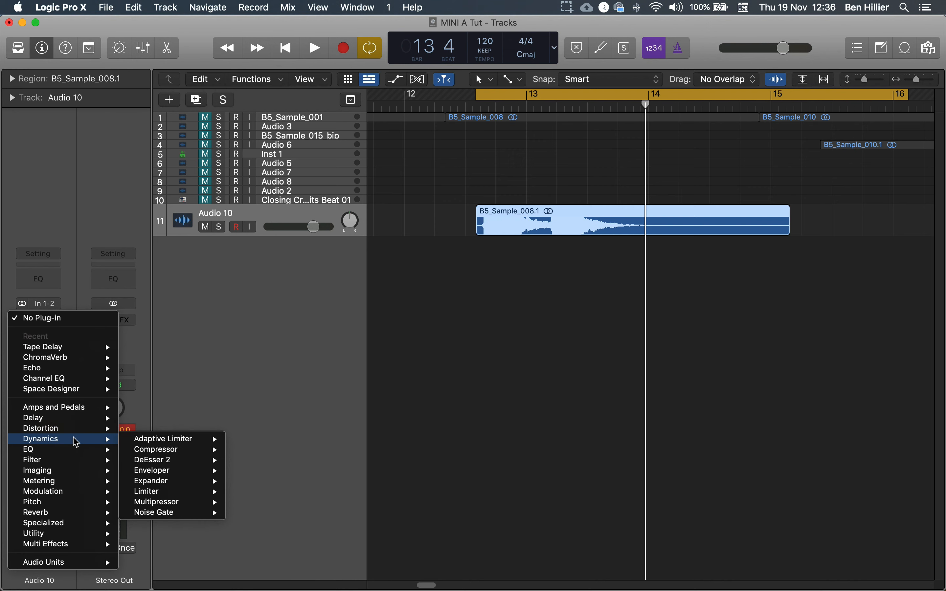
mouse_move(171, 451)
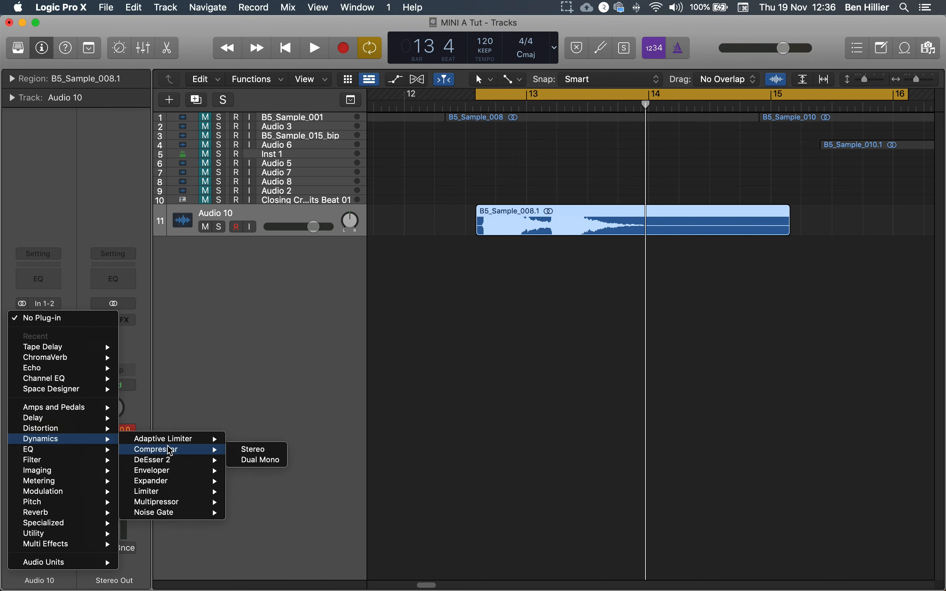
mouse_move(105, 452)
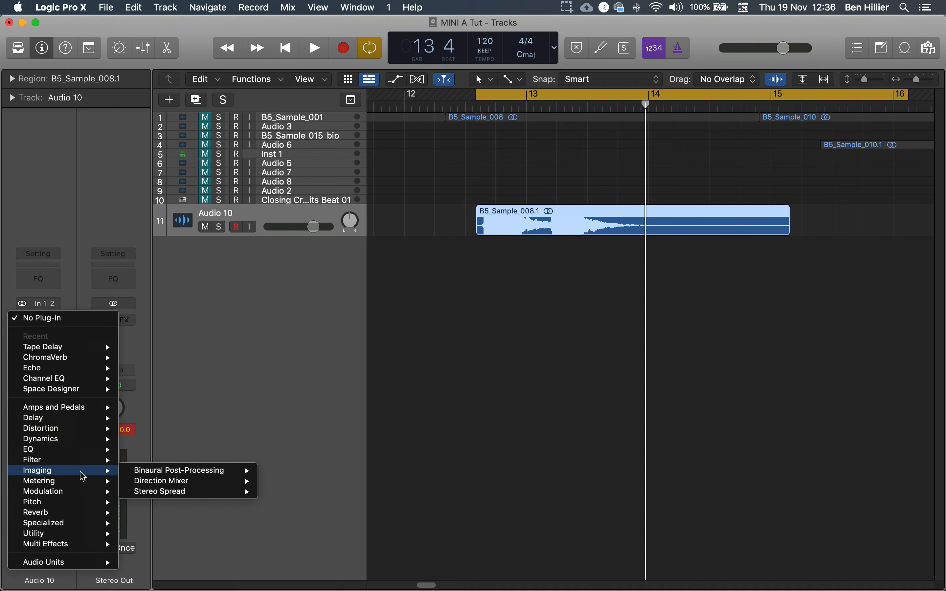
mouse_move(84, 494)
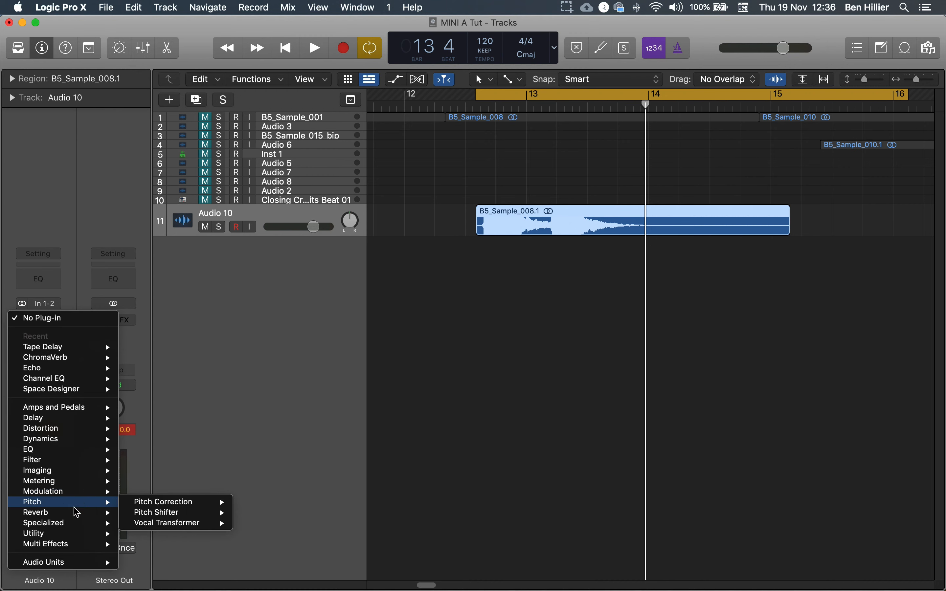
mouse_move(67, 546)
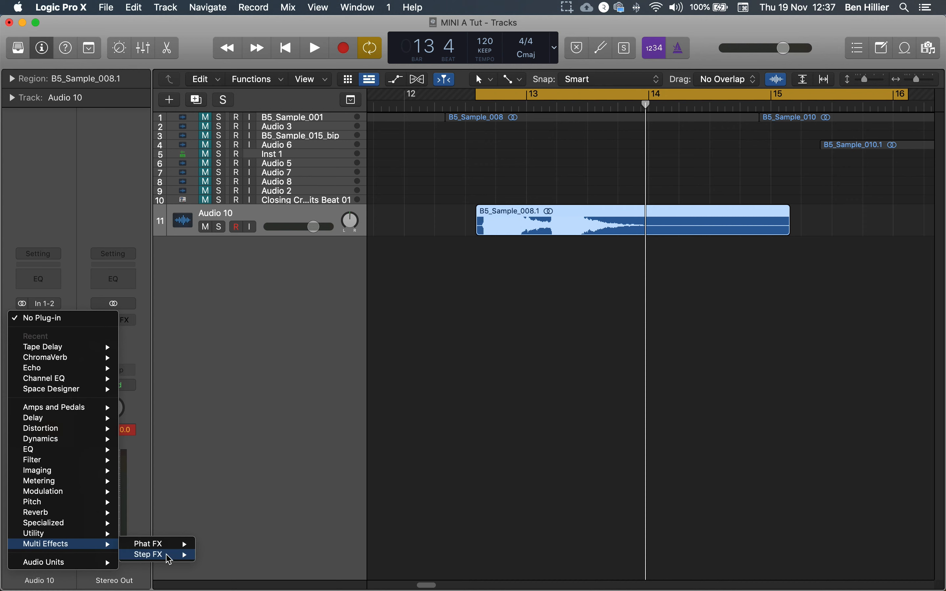
mouse_move(169, 561)
mouse_move(33, 536)
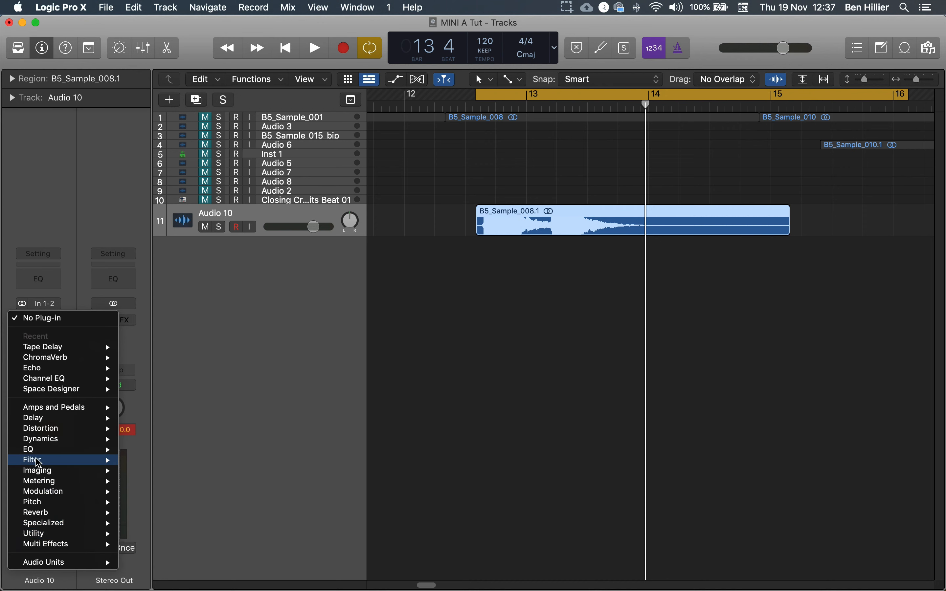
mouse_move(39, 462)
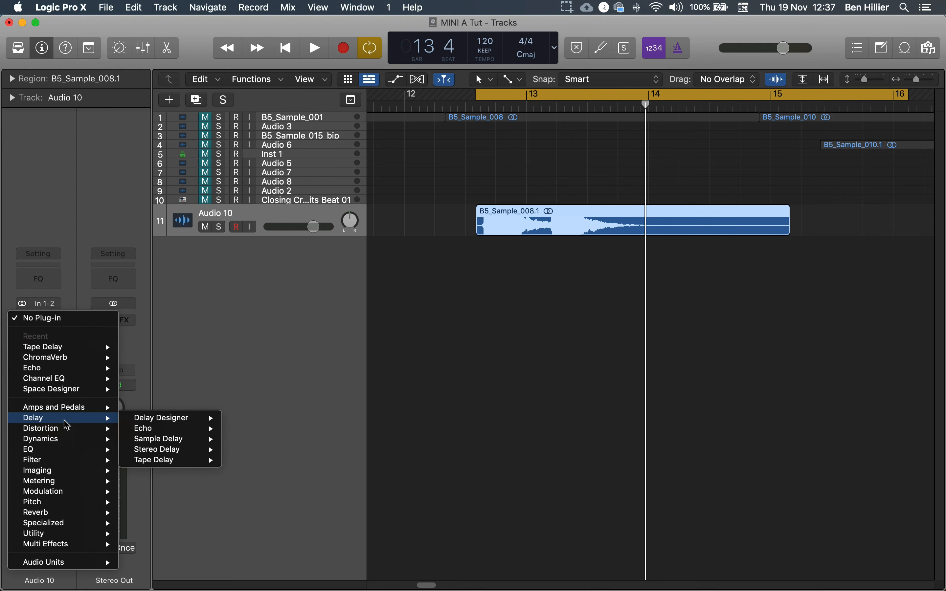
left_click(249, 460)
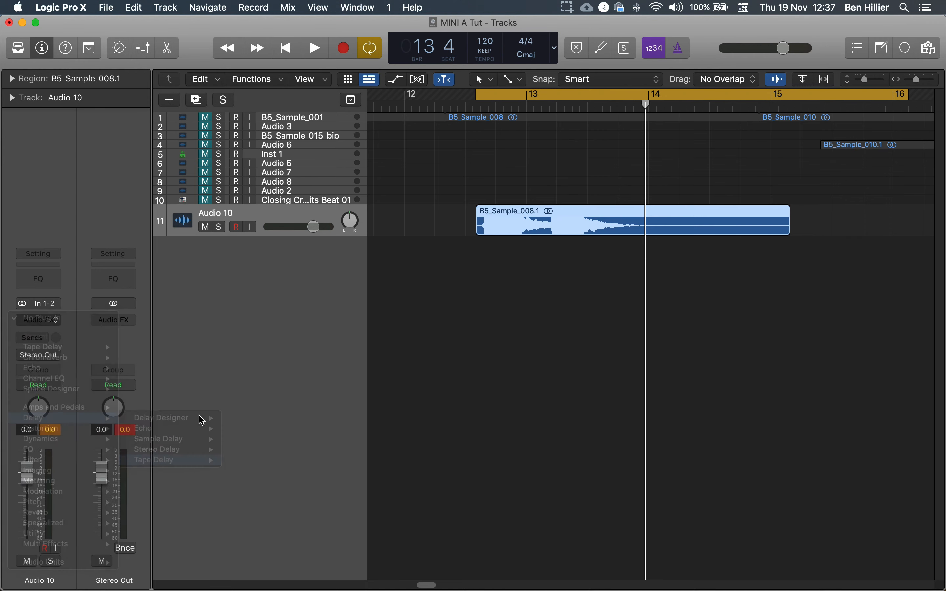
Load the 1\8 Note Dotted Dub preset in Tape Delay
left_click_drag(515, 192, 397, 71)
key("space")
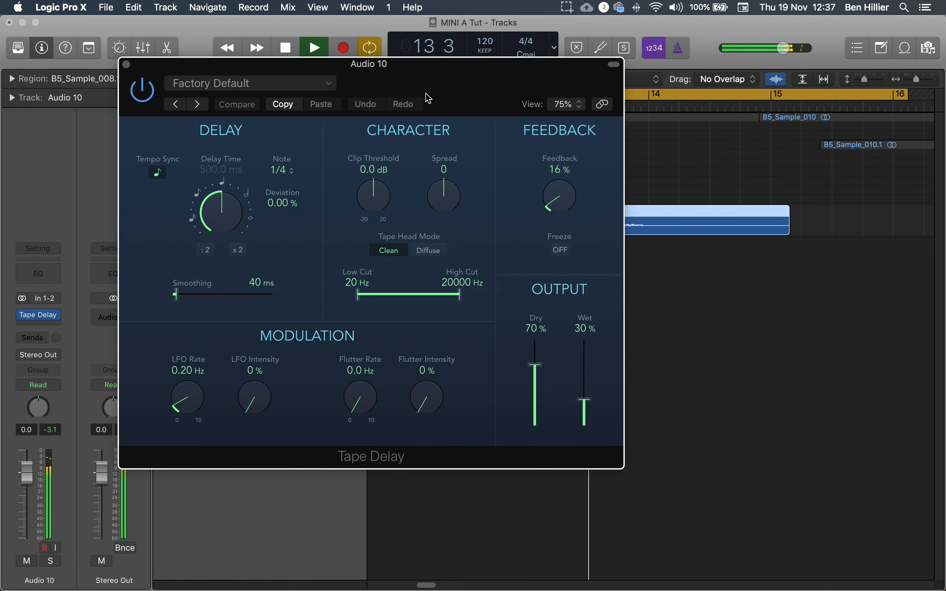
key("space")
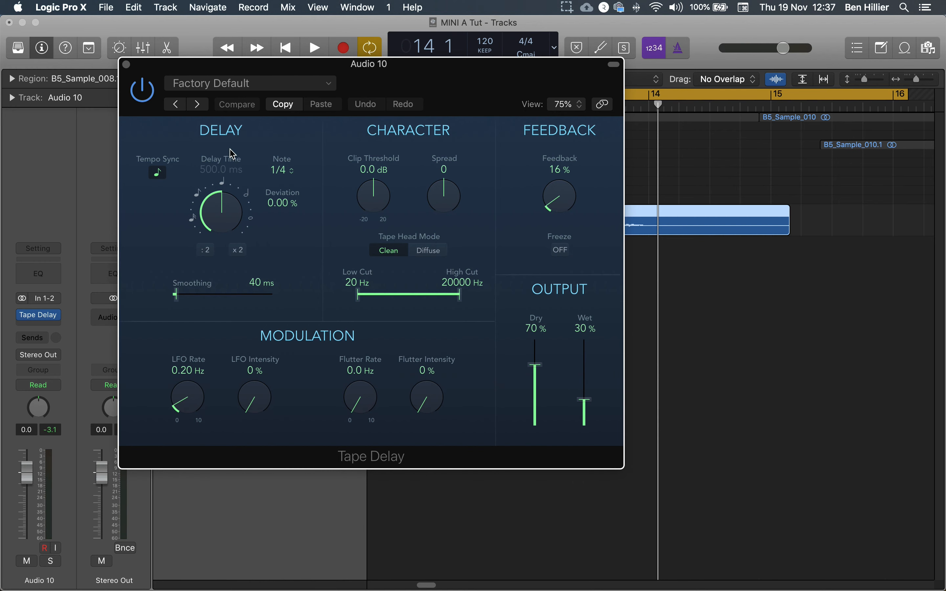
left_click(313, 85)
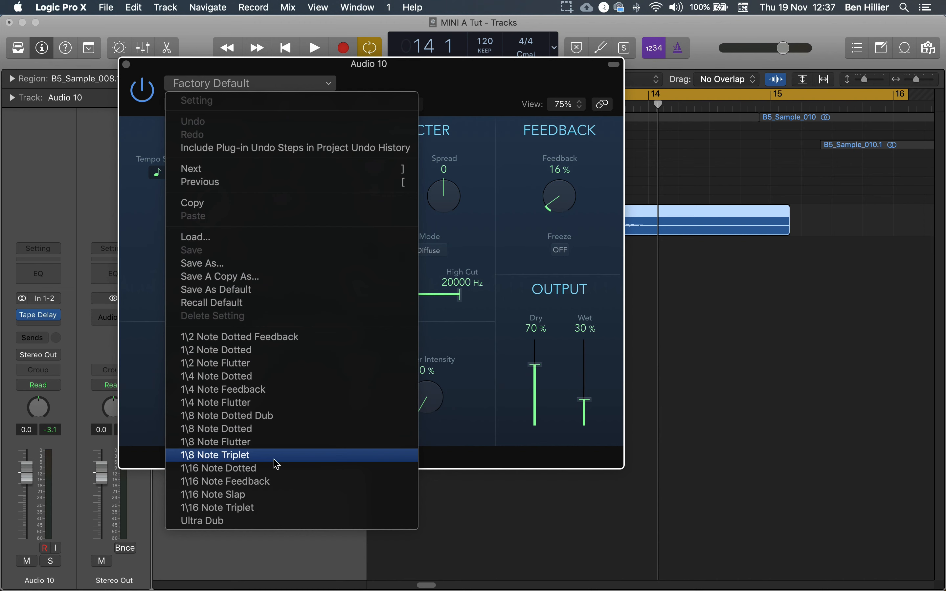
left_click(284, 417)
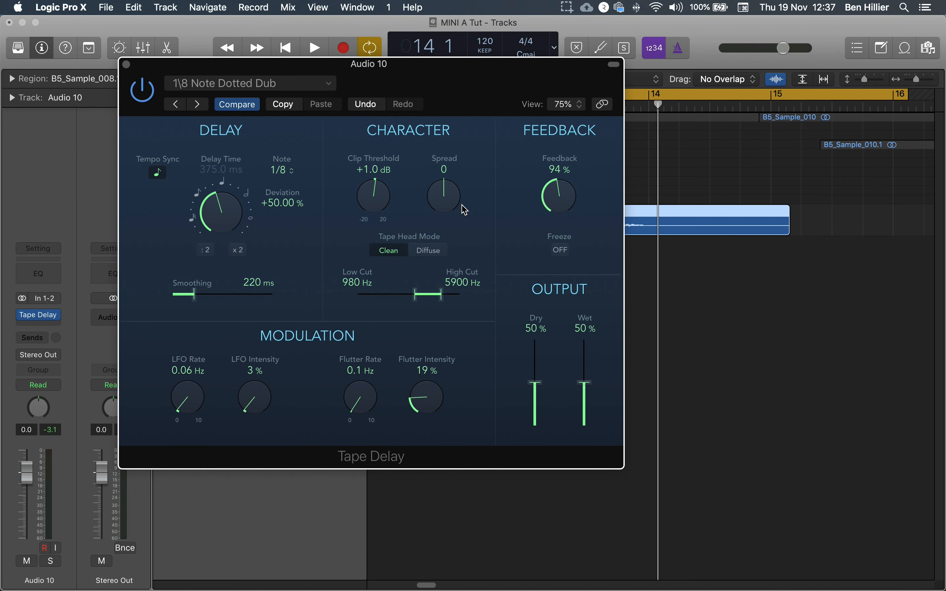
Set the Tape Delay note value to 1/16 dotted during playback and close the plug-in window
key("space")
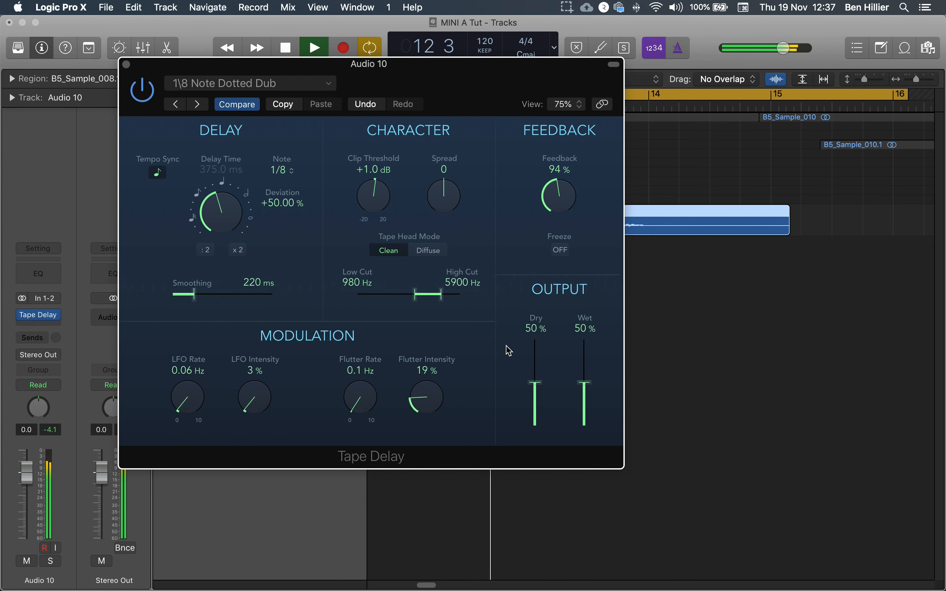
mouse_move(227, 213)
left_mouse_down()
mouse_move(227, 192)
mouse_move(231, 220)
mouse_move(237, 200)
mouse_move(235, 228)
mouse_move(232, 164)
mouse_move(231, 221)
left_mouse_up()
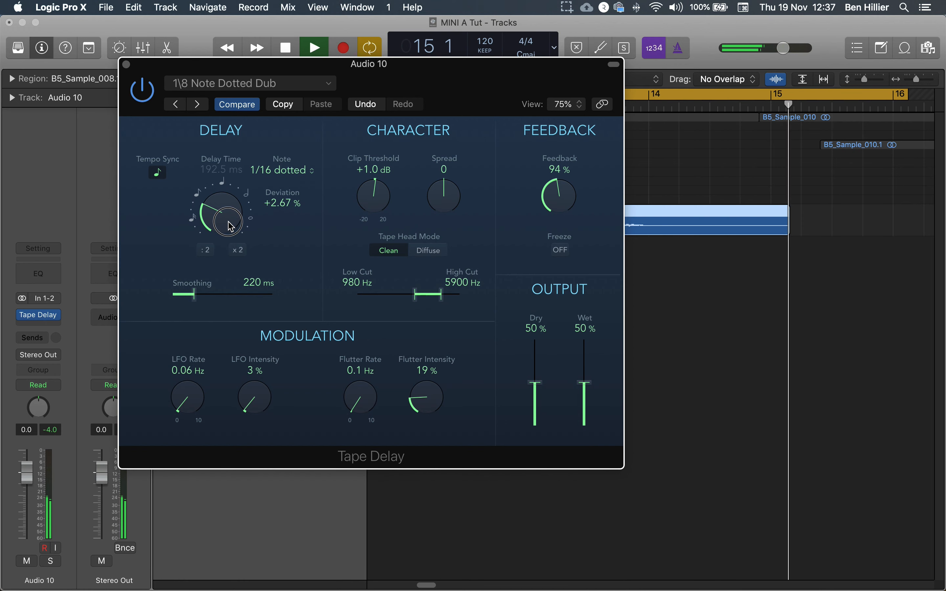
key("space")
left_click(125, 64)
Insert a ChromaVerb reverb plug-in in the next audio effect slot of Audio 10
mouse_move(23, 320)
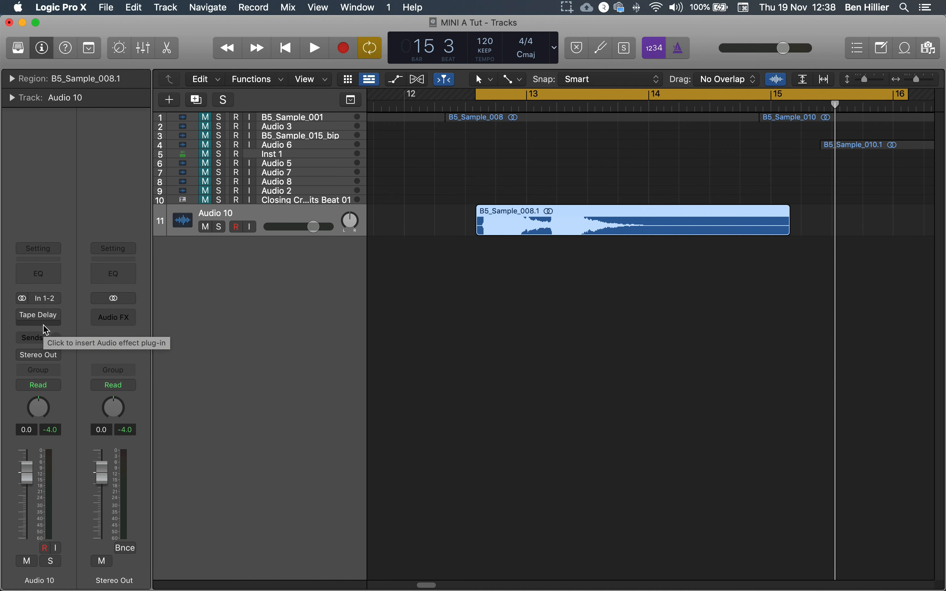
left_click(36, 325)
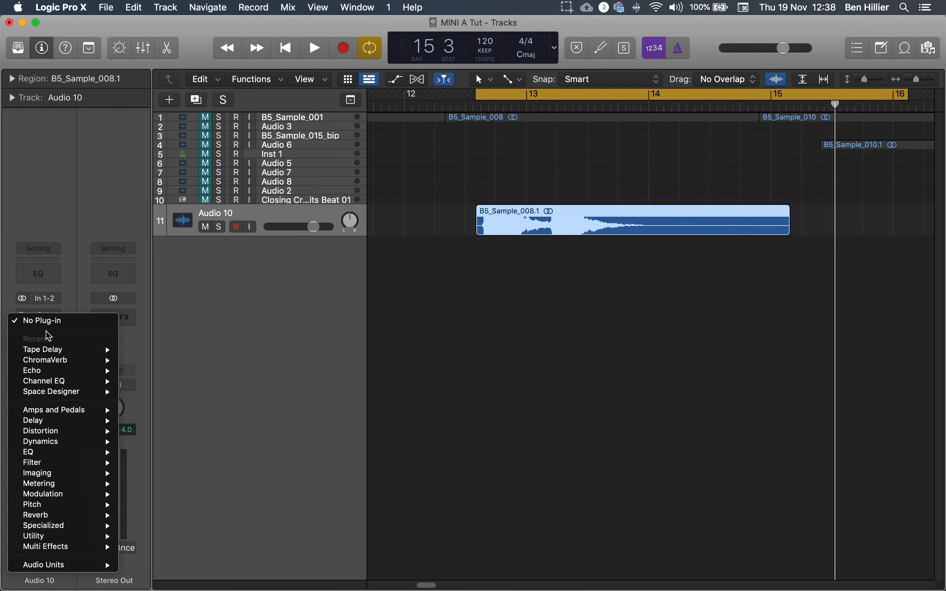
mouse_move(68, 516)
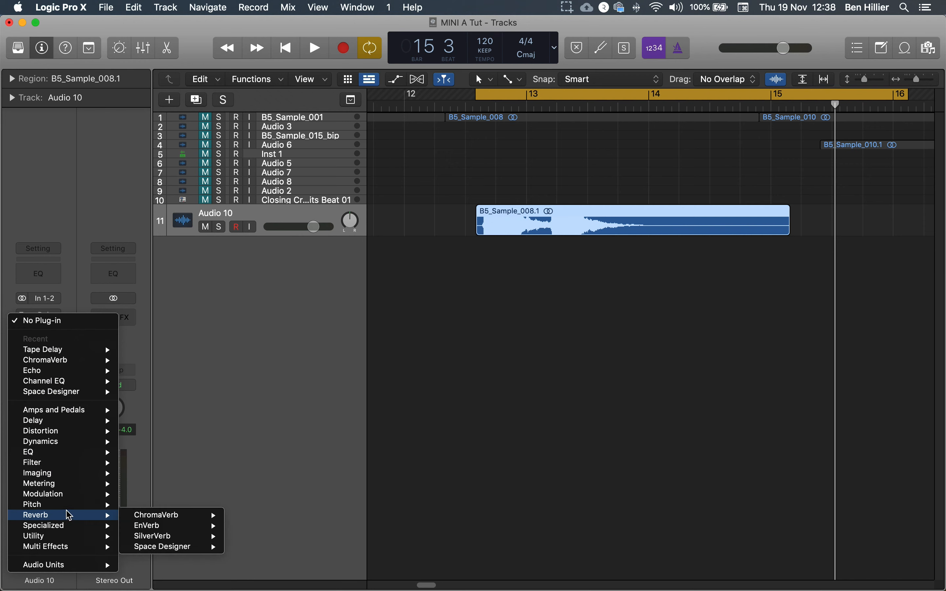
left_click(160, 520)
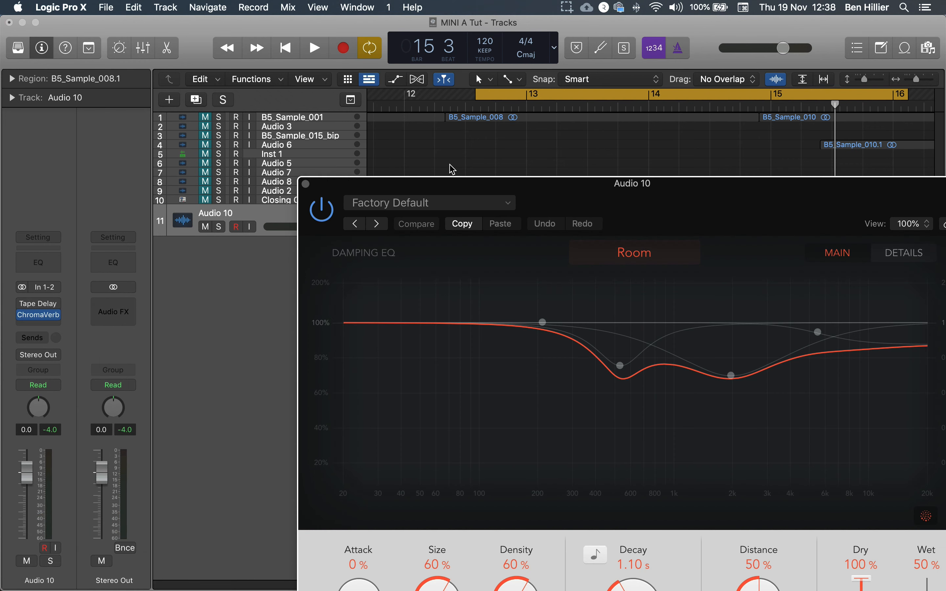
Load the Spherical preset from the FX category in ChromaVerb
left_click_drag(454, 187, 223, 51)
left_click_drag(305, 59, 372, 67)
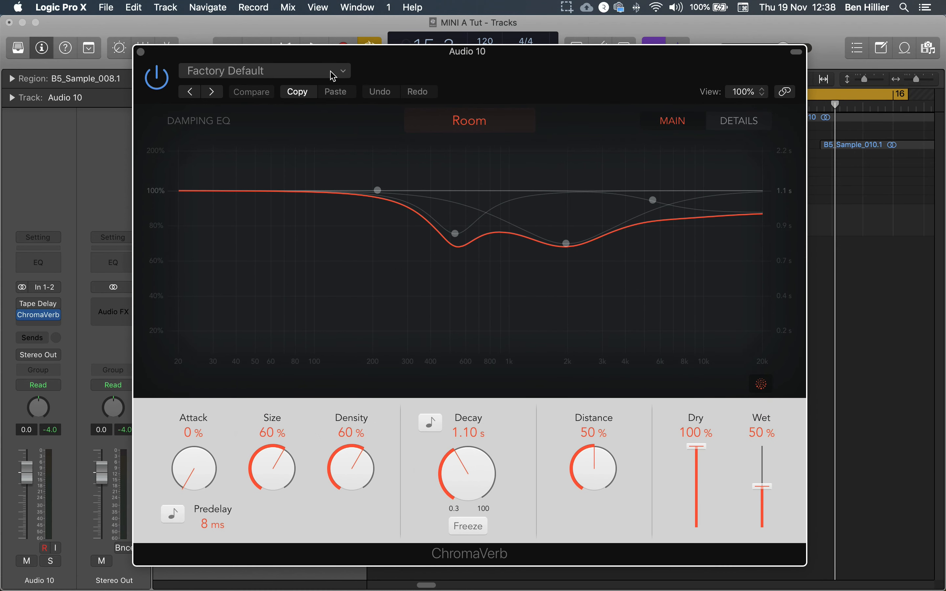
left_click(340, 77)
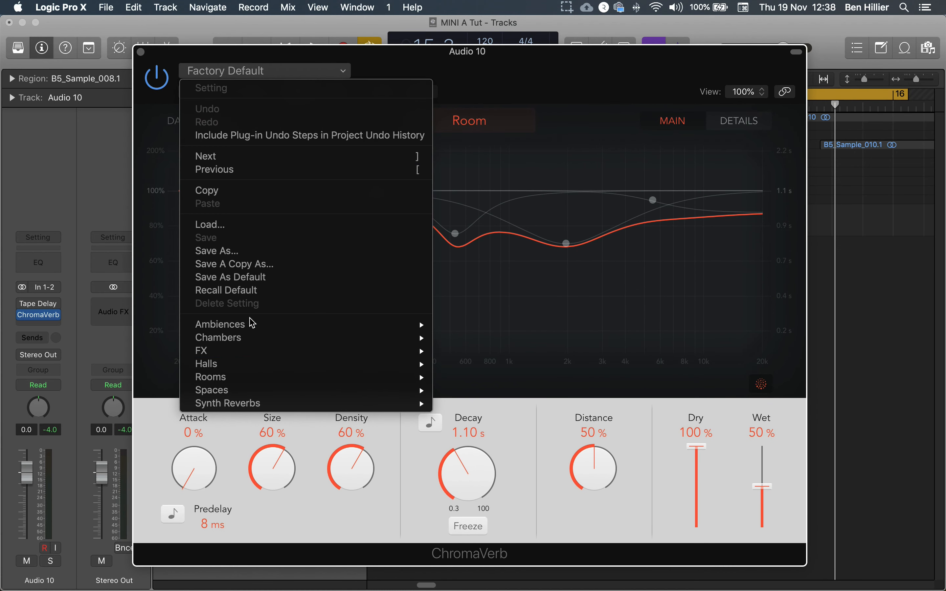
mouse_move(252, 353)
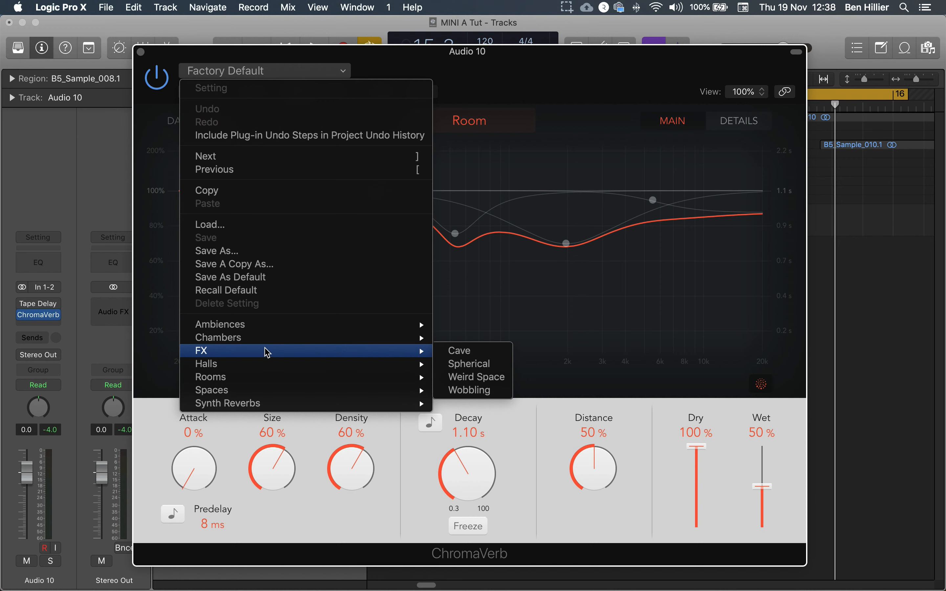
left_click(465, 370)
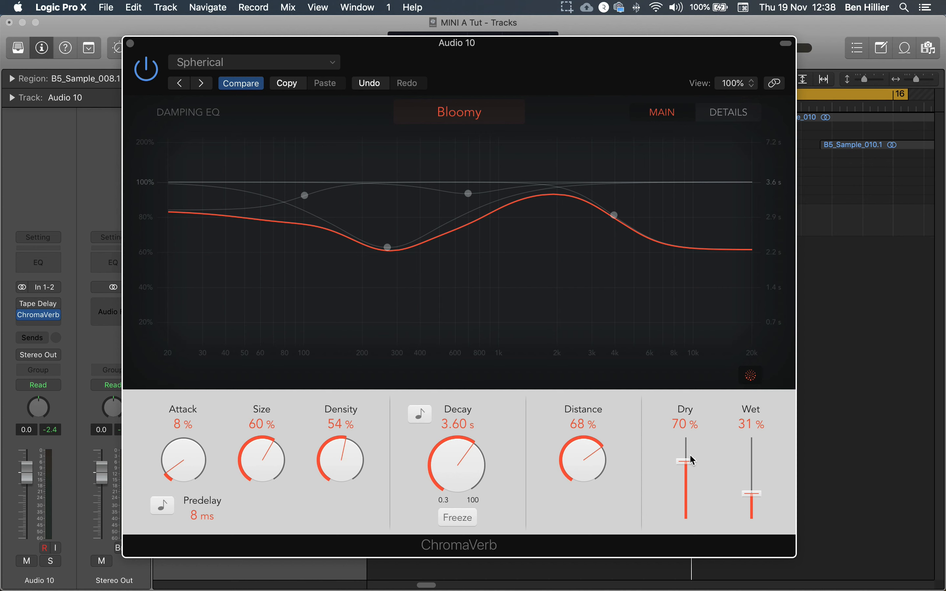
Set ChromaVerb's Dry level to 81% and Wet to 0%, then play back
mouse_move(691, 462)
left_mouse_down()
mouse_move(695, 454)
mouse_move(700, 464)
left_mouse_up()
left_click_drag(752, 496, 758, 464)
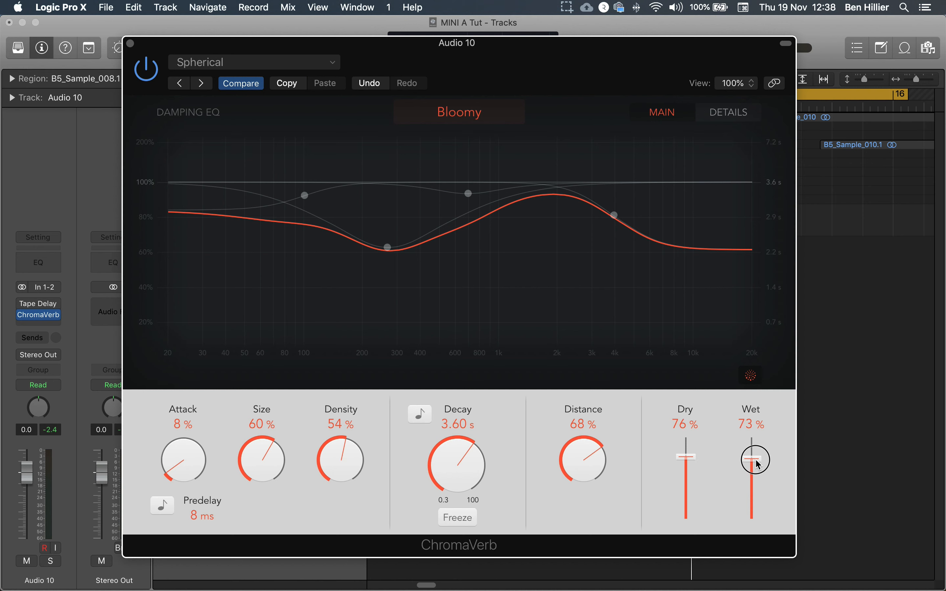
left_click_drag(747, 460, 739, 573)
left_click_drag(695, 460, 695, 455)
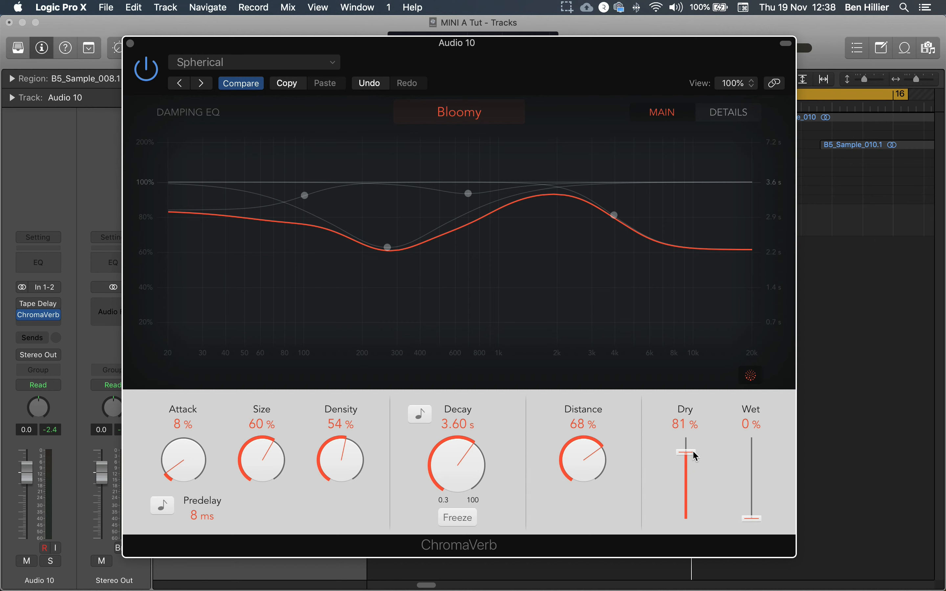
key("space")
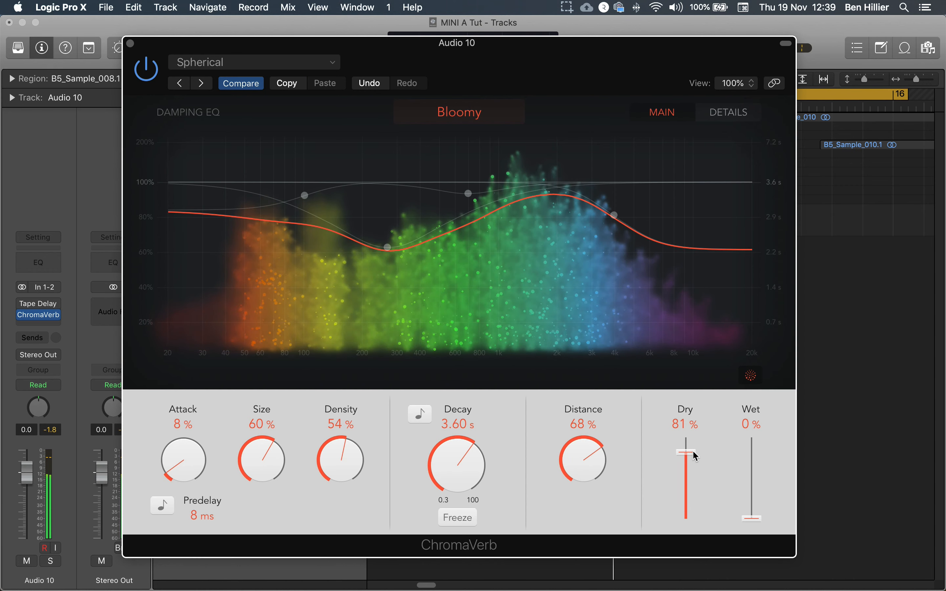
Set ChromaVerb's Dry level to 73% and Wet to 64%, then close the plug-in window
left_click(693, 452)
left_click_drag(694, 456, 687, 520)
left_click_drag(750, 521, 759, 460)
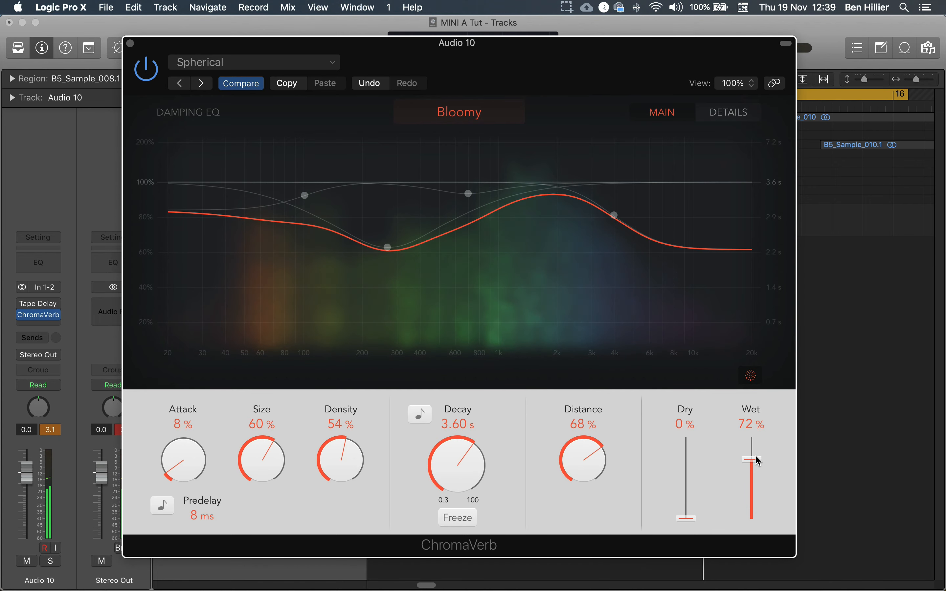
left_click_drag(687, 520, 688, 455)
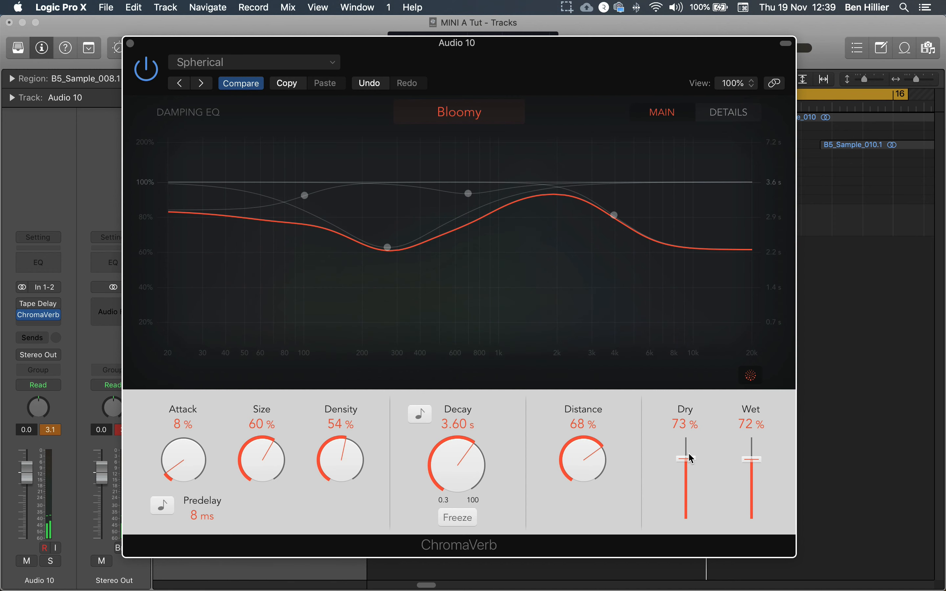
left_click_drag(751, 460, 751, 471)
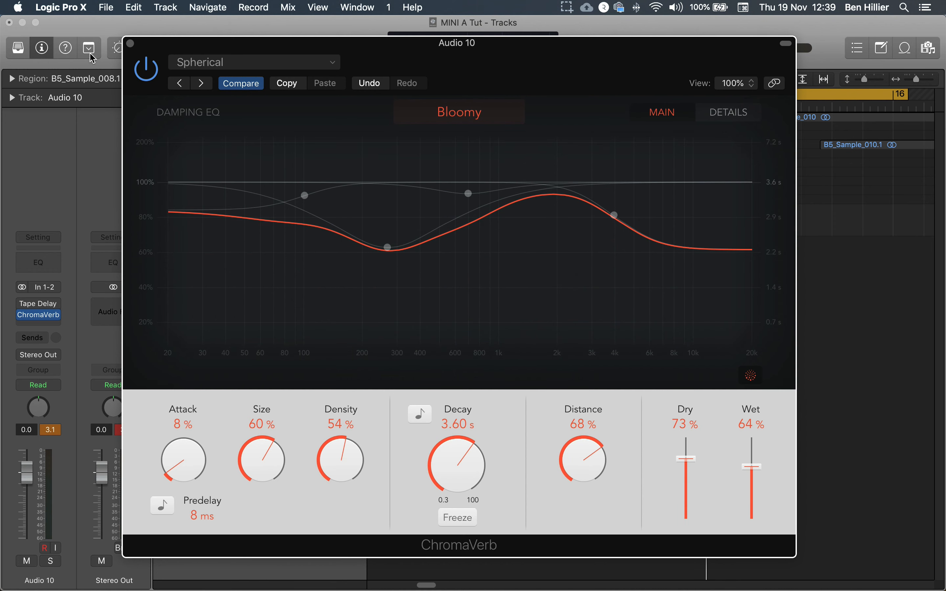
left_click(130, 43)
Insert a stereo Amp Designer plug-in in the next audio effect slot of Audio 10
mouse_move(30, 321)
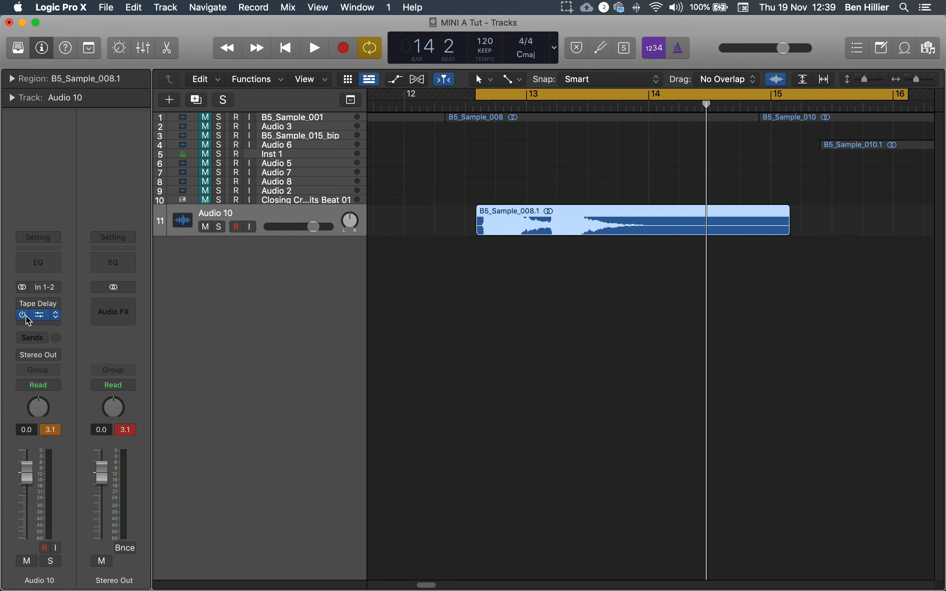
left_click(31, 327)
mouse_move(52, 520)
mouse_move(69, 411)
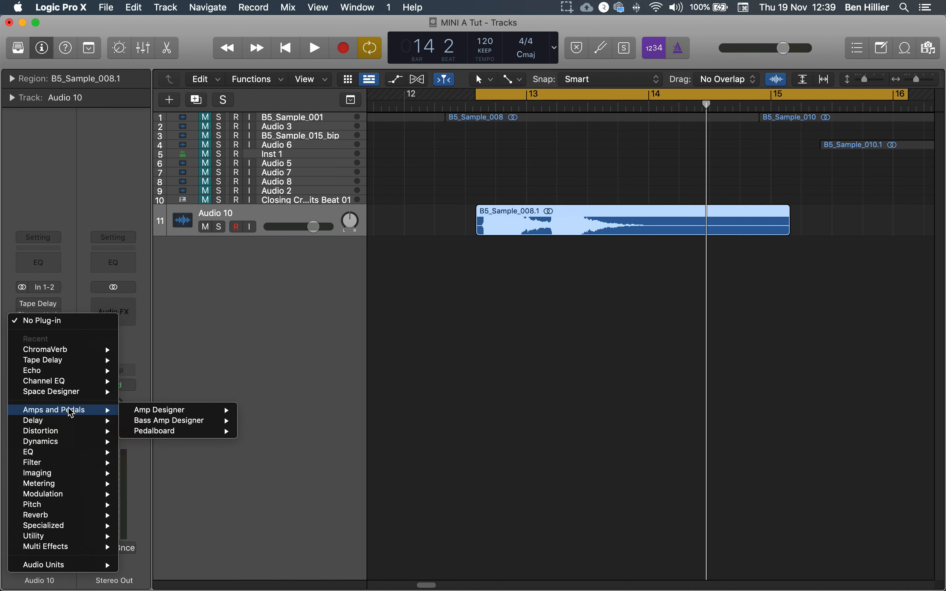
mouse_move(179, 416)
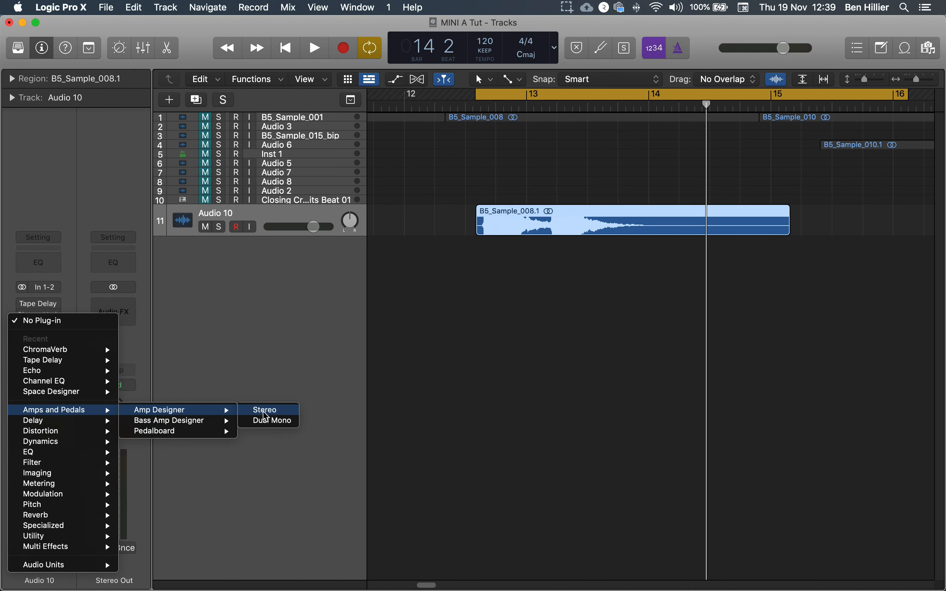
left_click(255, 411)
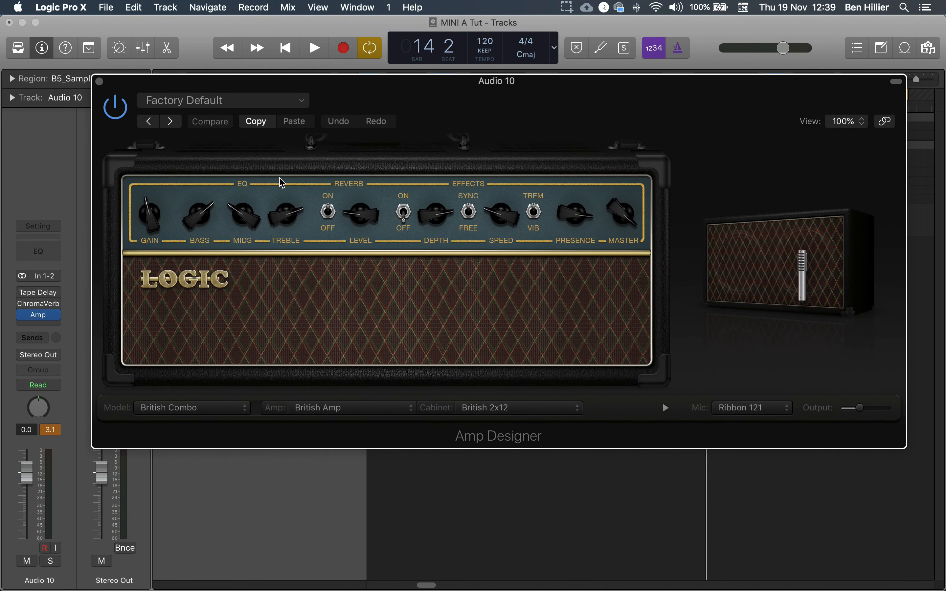
Adjust Amp Designer's Bass, Mids, Treble, Reverb Level and Depth knobs during playback, then close the plug-in
key("space")
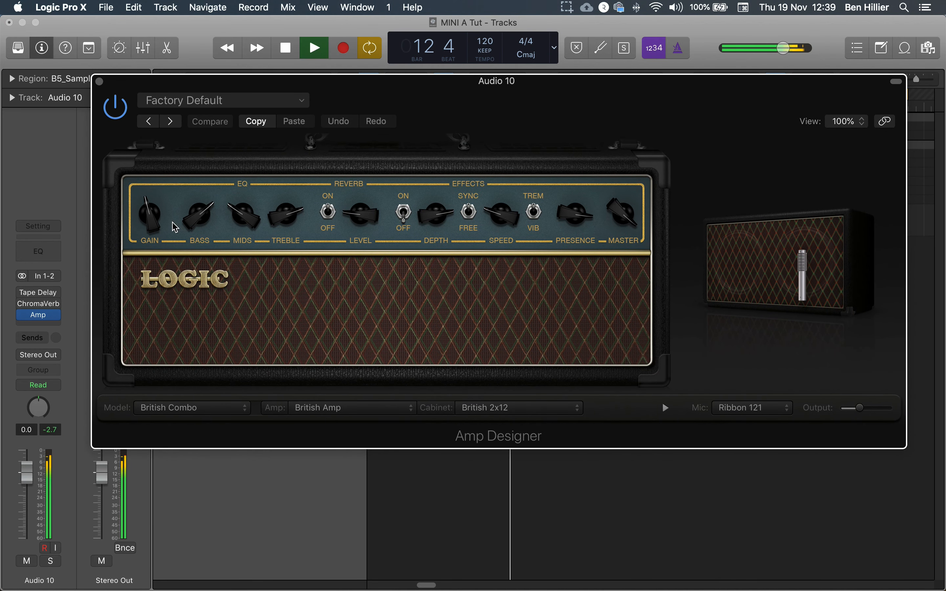
left_click_drag(197, 217, 192, 264)
left_click_drag(243, 222, 245, 173)
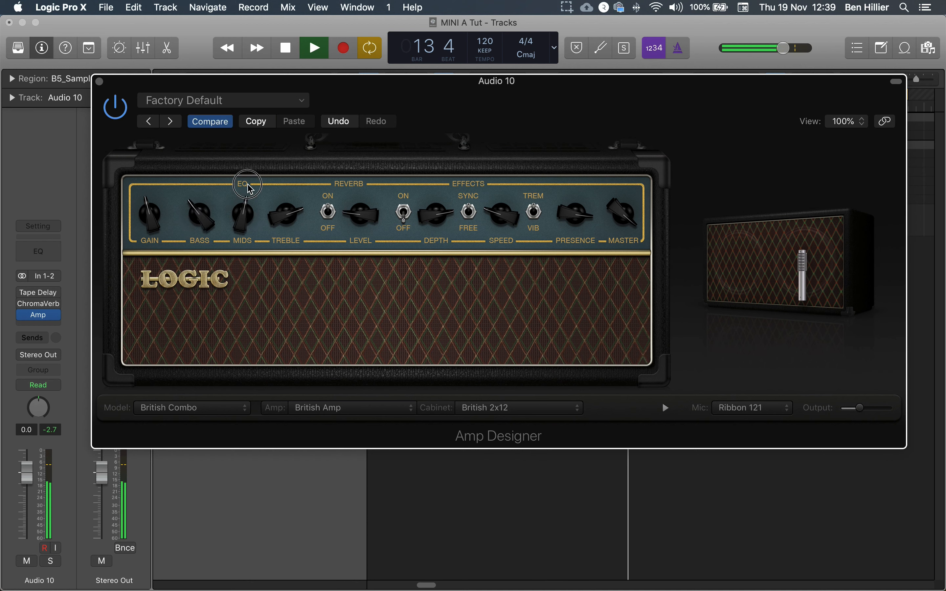
left_click_drag(284, 230, 285, 198)
mouse_move(362, 218)
left_mouse_down()
mouse_move(368, 165)
mouse_move(367, 199)
left_mouse_up()
left_click_drag(434, 215, 436, 191)
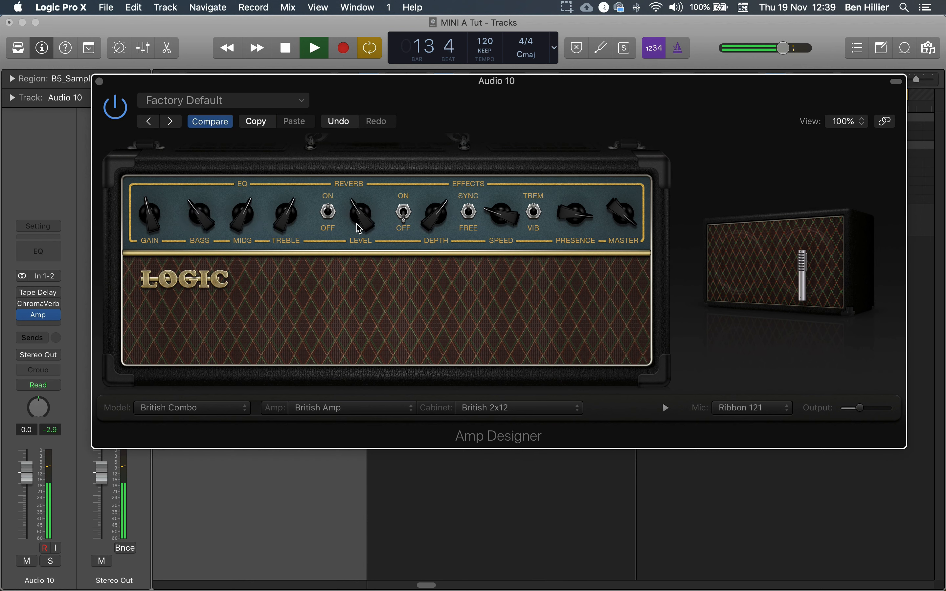
key("space")
left_click(99, 81)
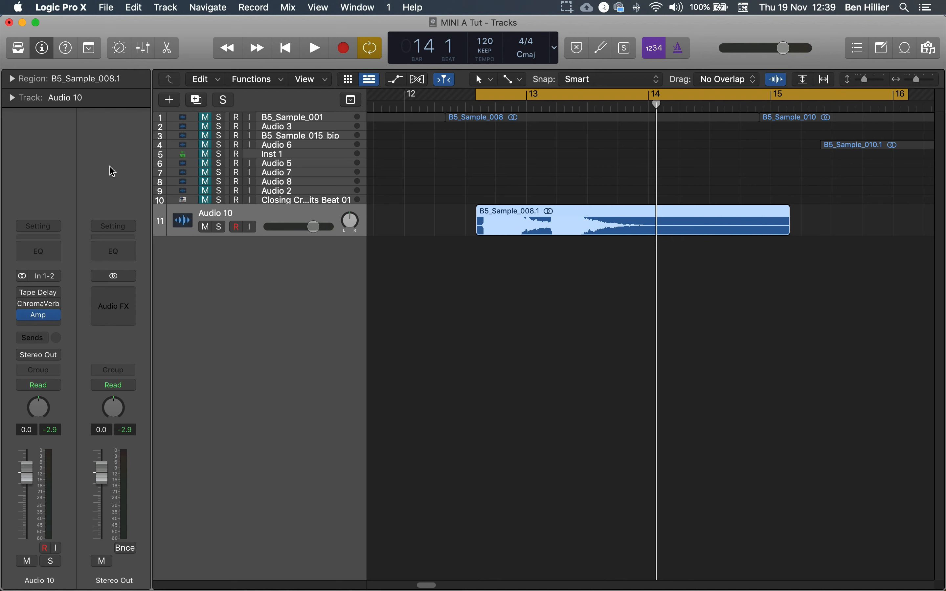
Play back the track and reorder the effect slots so Amp comes first, then ChromaVerb and Tape Delay
mouse_move(23, 305)
key("space")
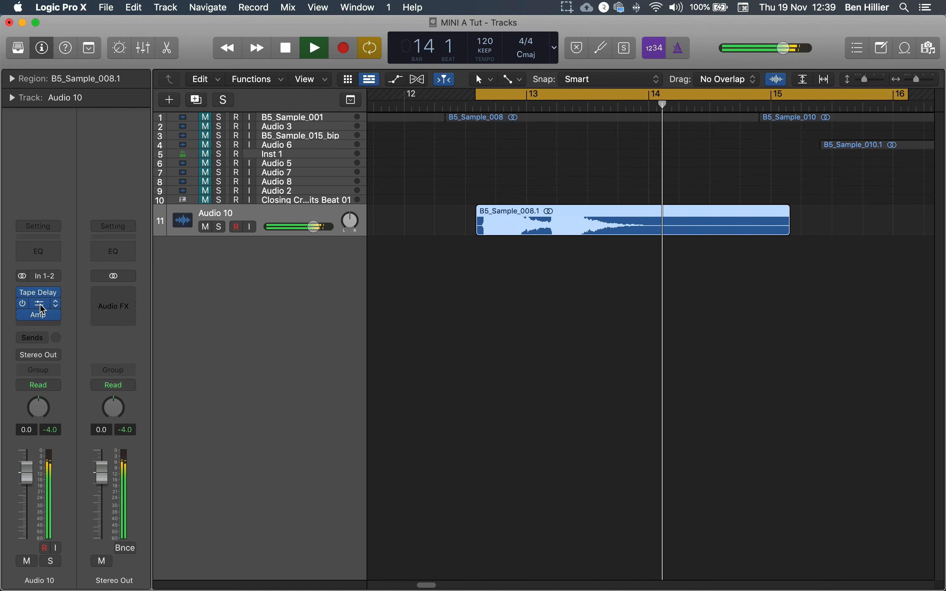
key("space")
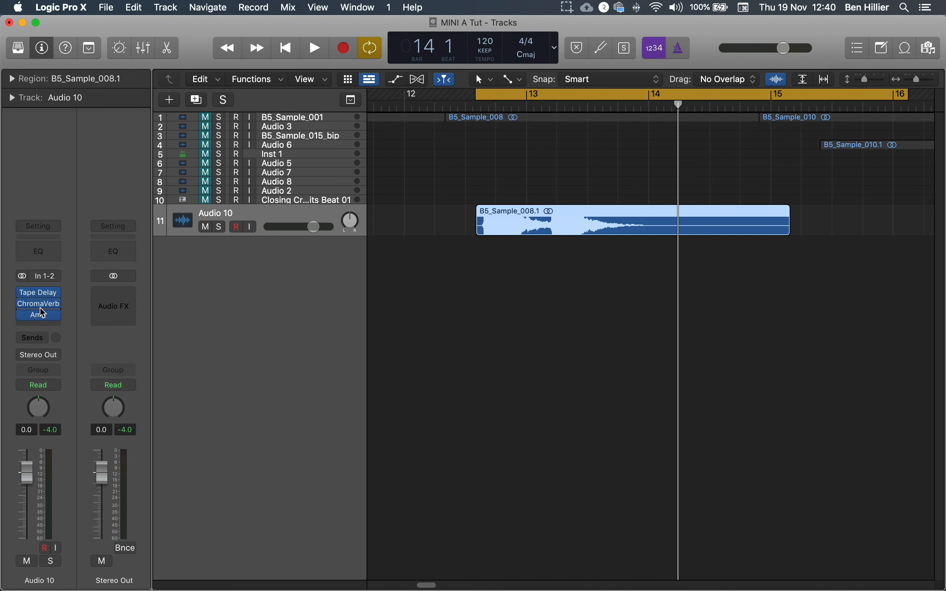
left_click_drag(38, 316, 39, 296)
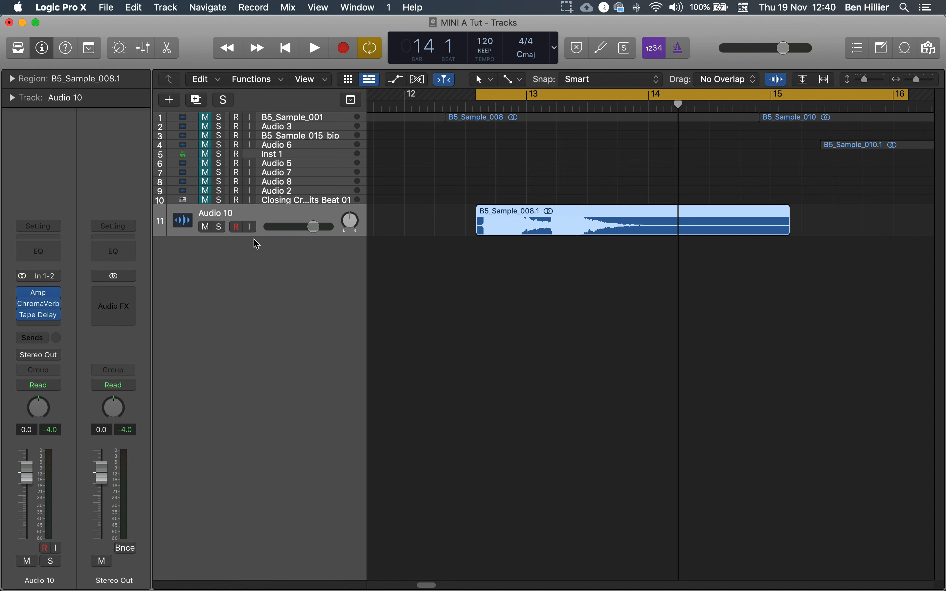
Open the Tape Delay plug-in and play back the track to listen to the new chain
mouse_move(24, 309)
key("space")
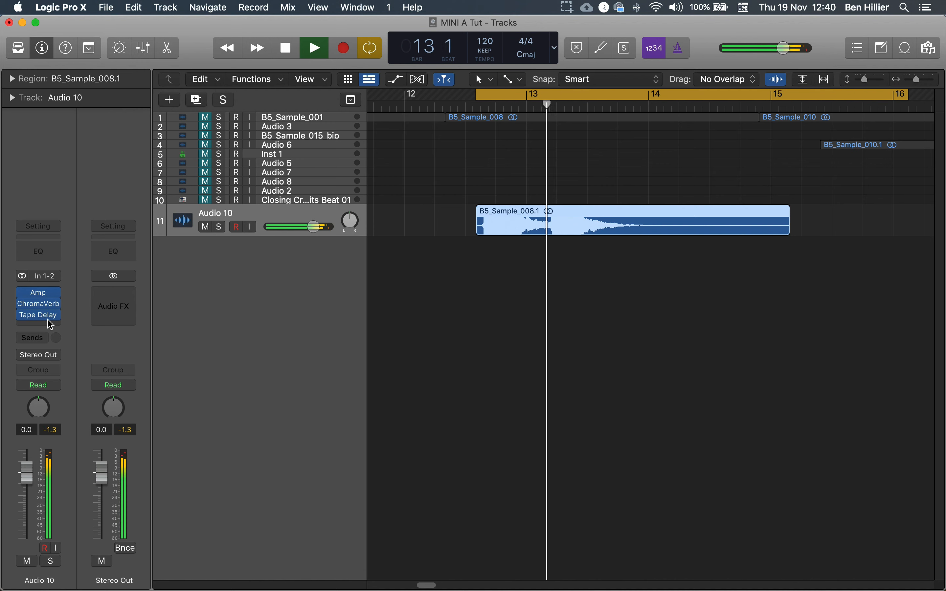
left_click(41, 317)
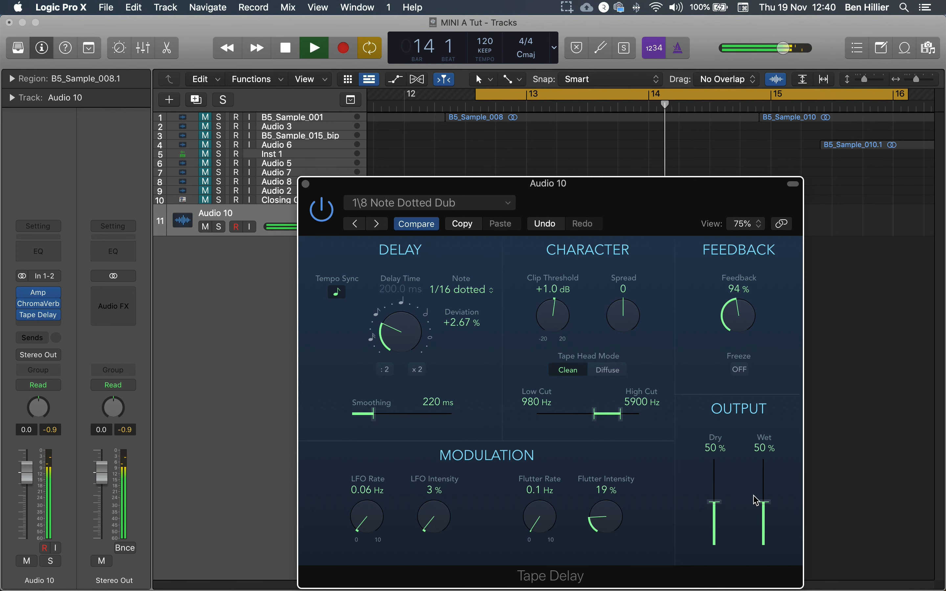
key("space")
key("space")
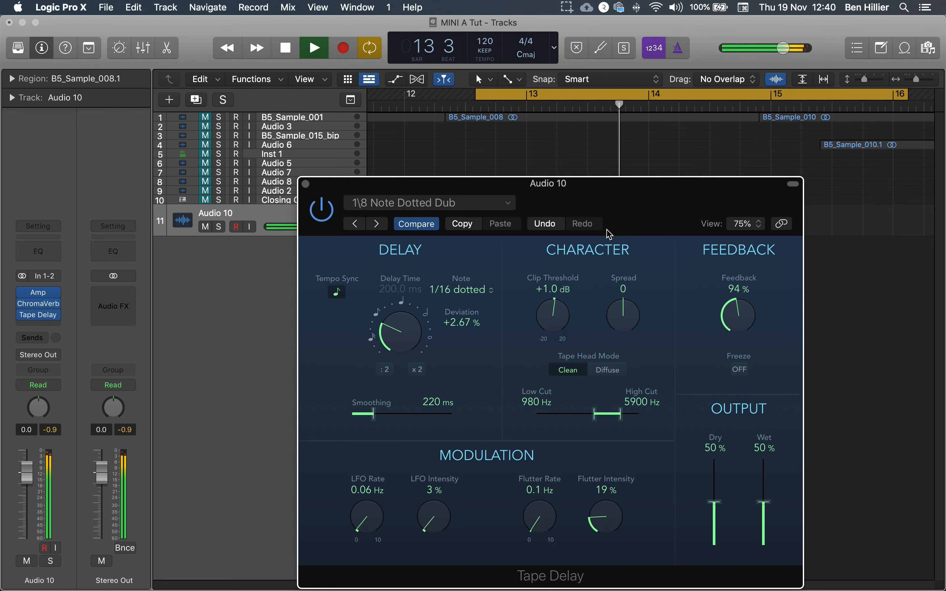
left_click_drag(567, 241, 562, 211)
key("space")
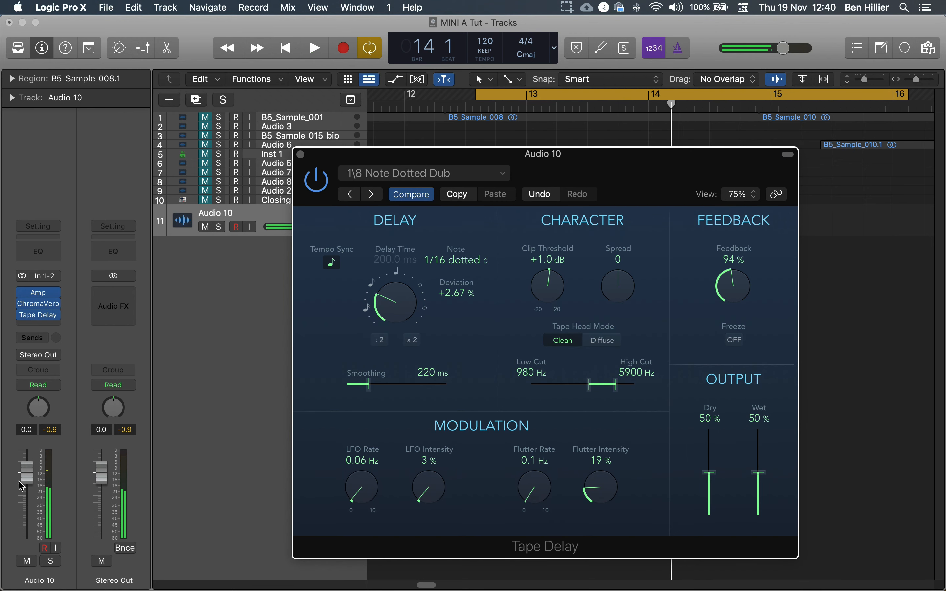
Lower the Audio 10 channel fader to -4.1 dB during playback and close the Tape Delay window
left_click_drag(22, 486, 31, 495)
key("space")
key("space")
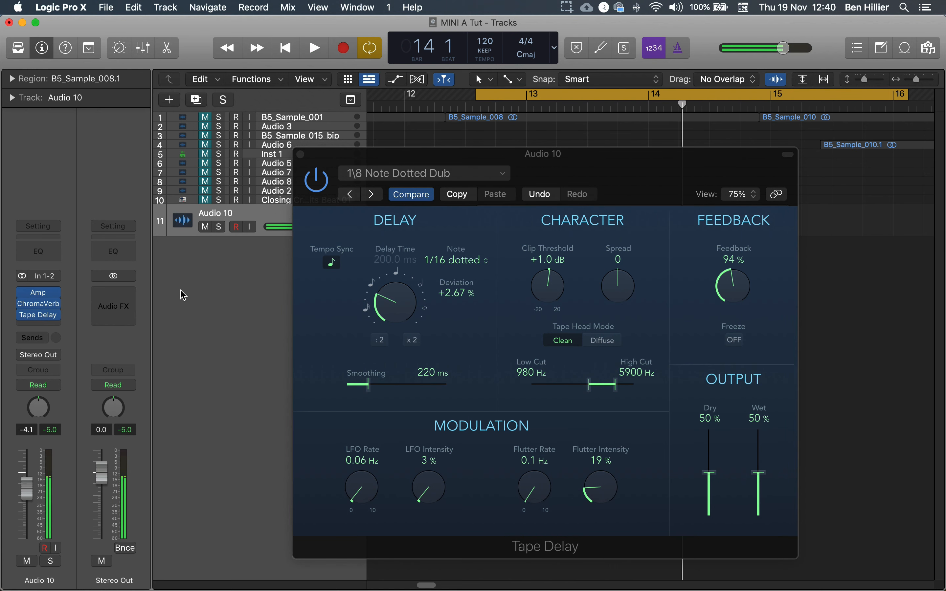
left_click(300, 154)
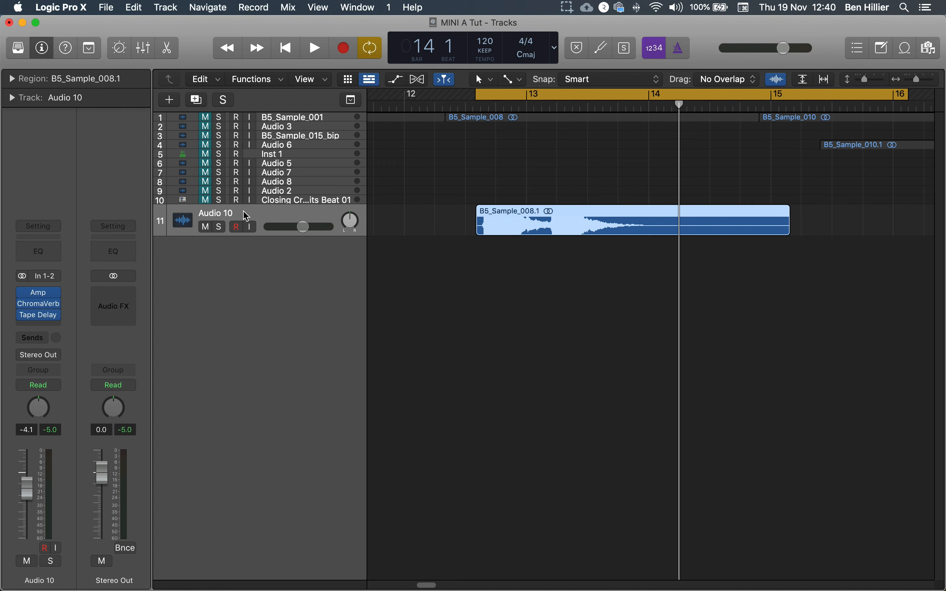
Create one new audio track
left_click(170, 99)
left_click(491, 62)
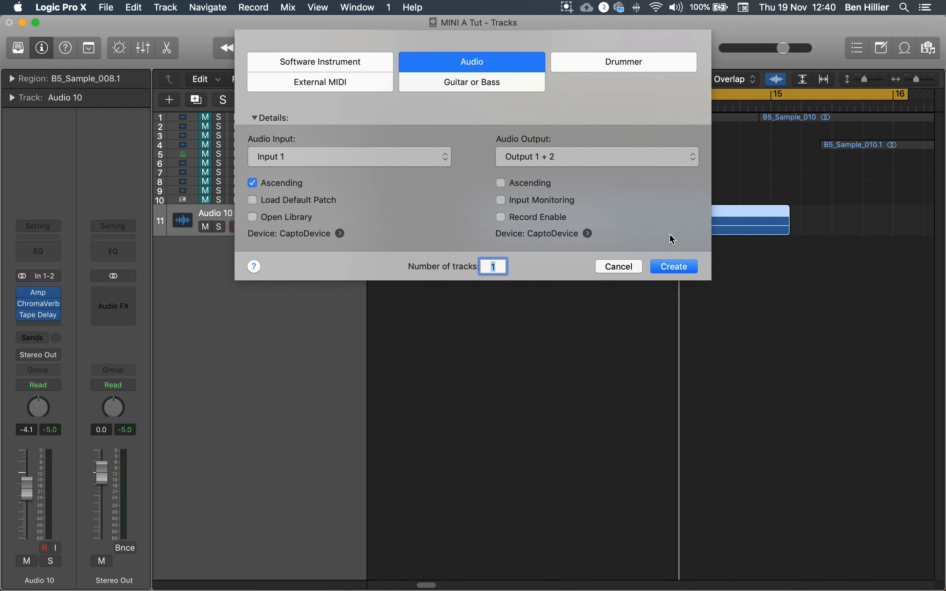
left_click(677, 268)
Open the Mixer and play back the project to compare channel levels, then close it
left_click(249, 217)
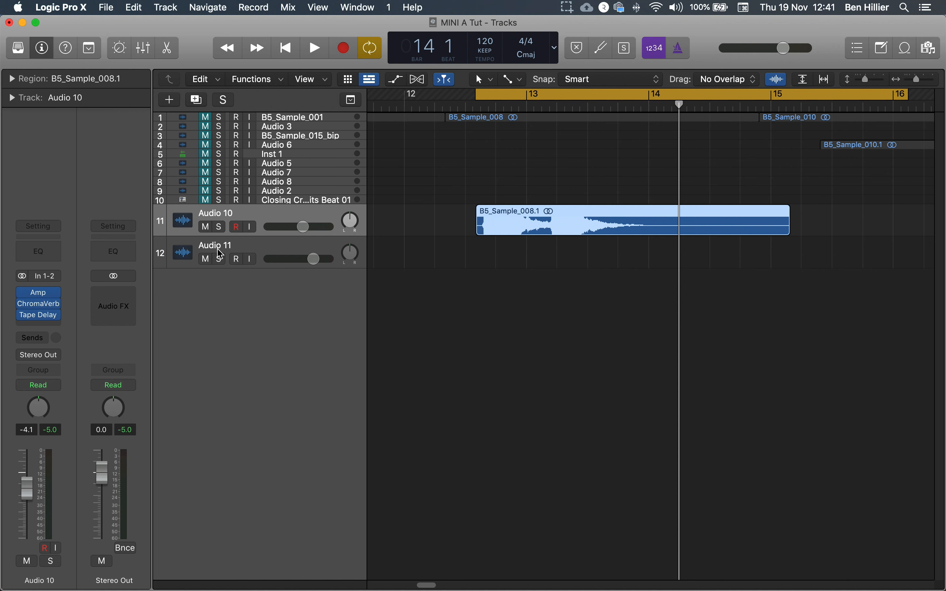
left_click(273, 254)
left_click(270, 213)
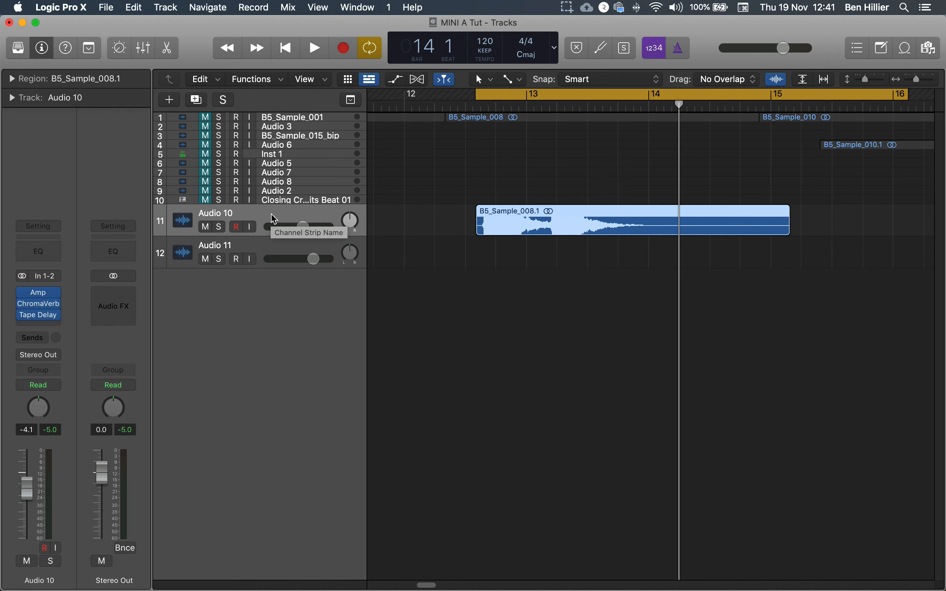
key("x")
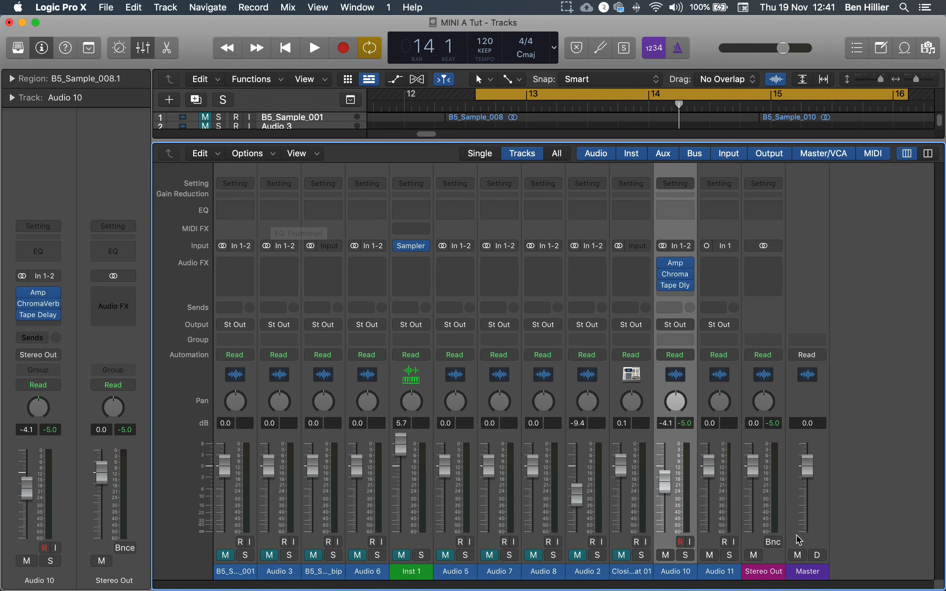
key("space")
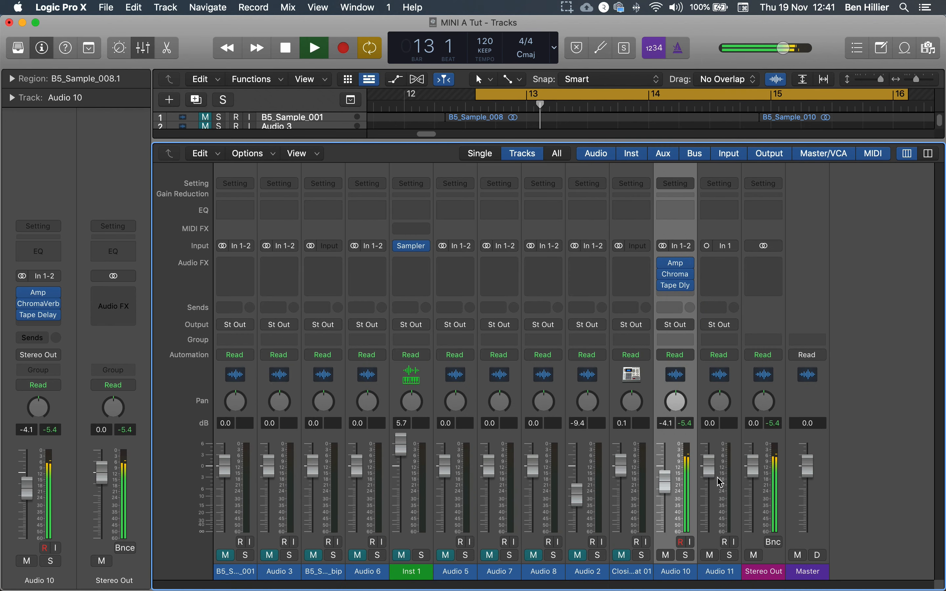
key("space")
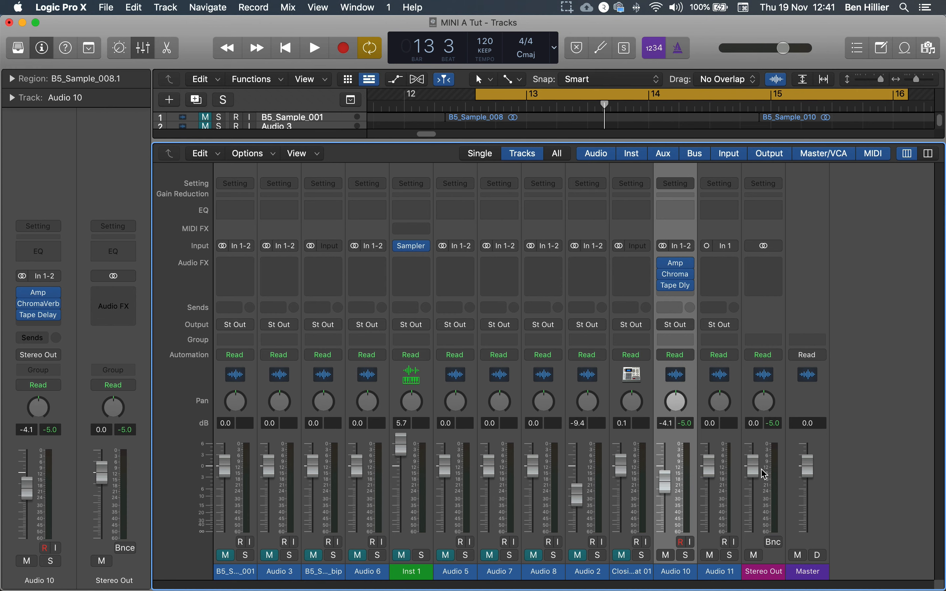
key("x")
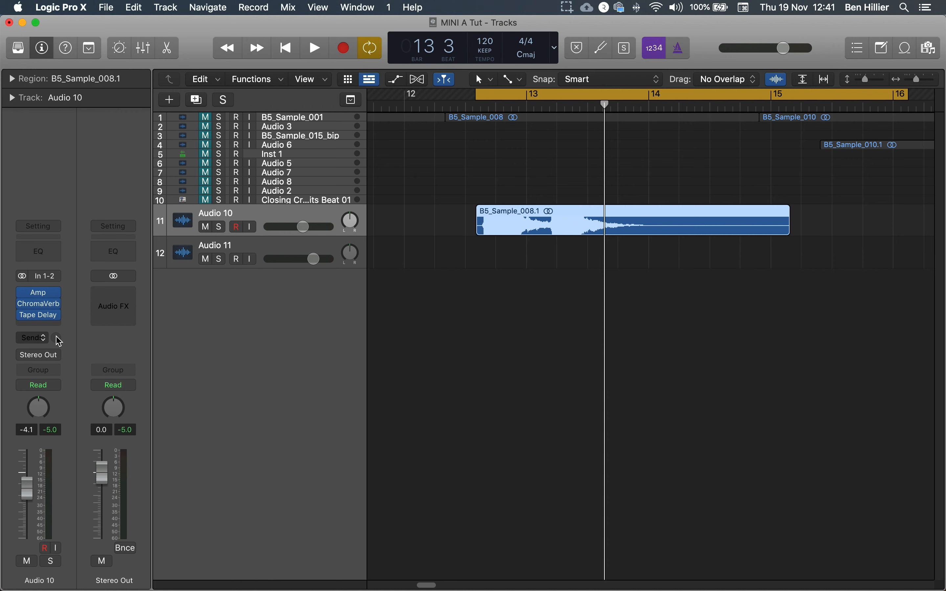
Select Audio 10 and add a send from its channel to Bus 1
left_click(237, 259)
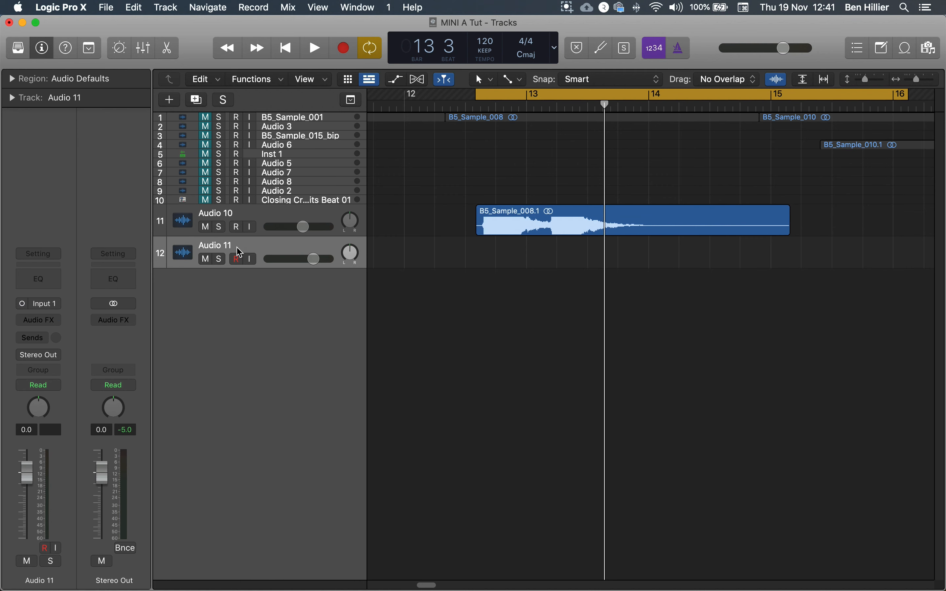
left_click(239, 221)
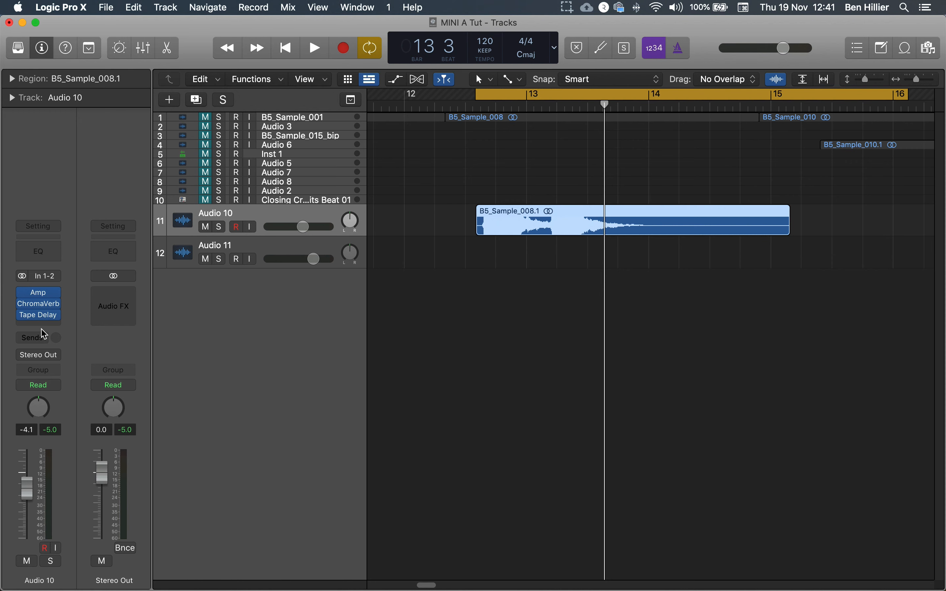
left_click(39, 342)
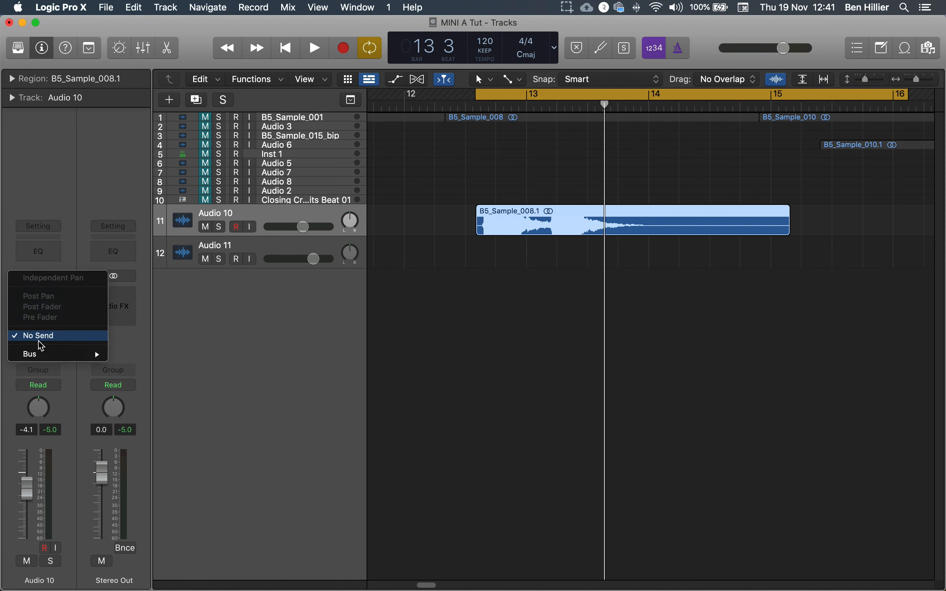
mouse_move(35, 357)
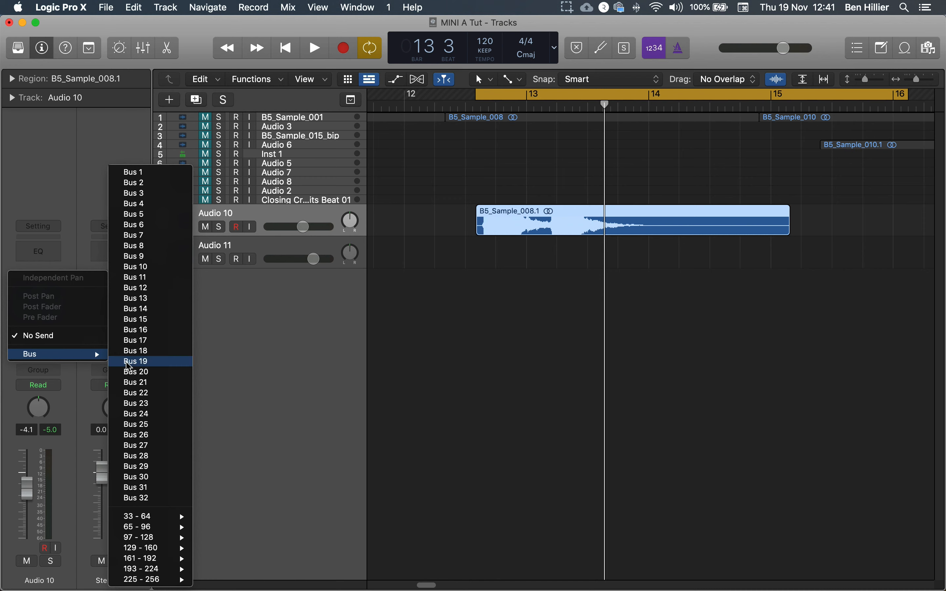
left_click(147, 172)
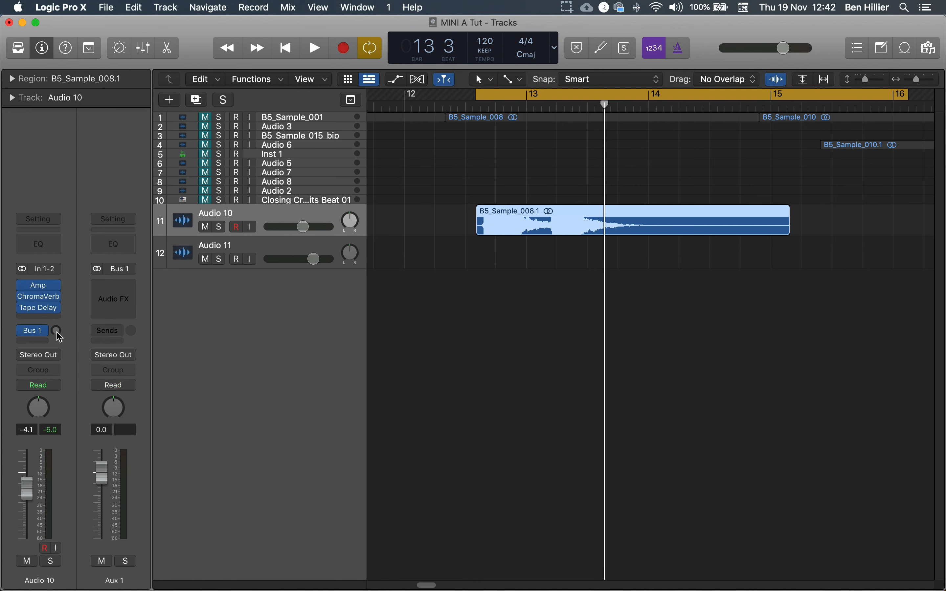
Raise the Bus 1 send level slightly on Audio 10 and play back the track
mouse_move(56, 332)
left_mouse_down()
mouse_move(55, 235)
mouse_move(59, 327)
left_mouse_up()
left_click(243, 251)
left_click(254, 215)
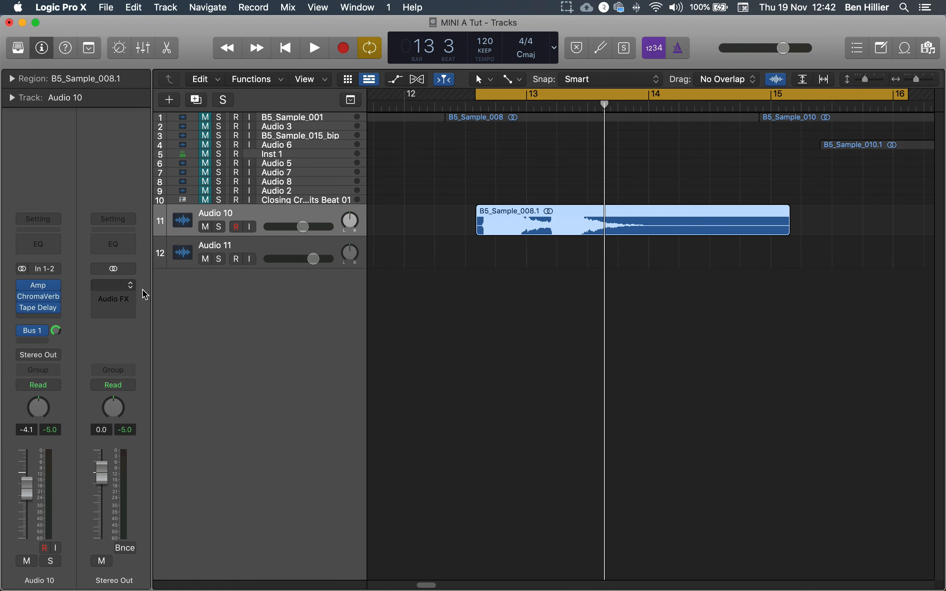
key("space")
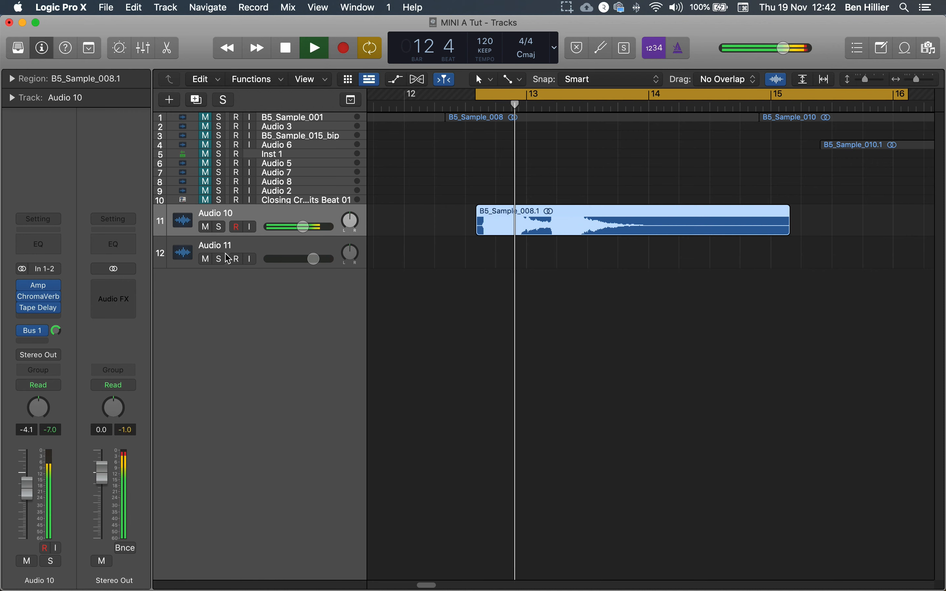
key("space")
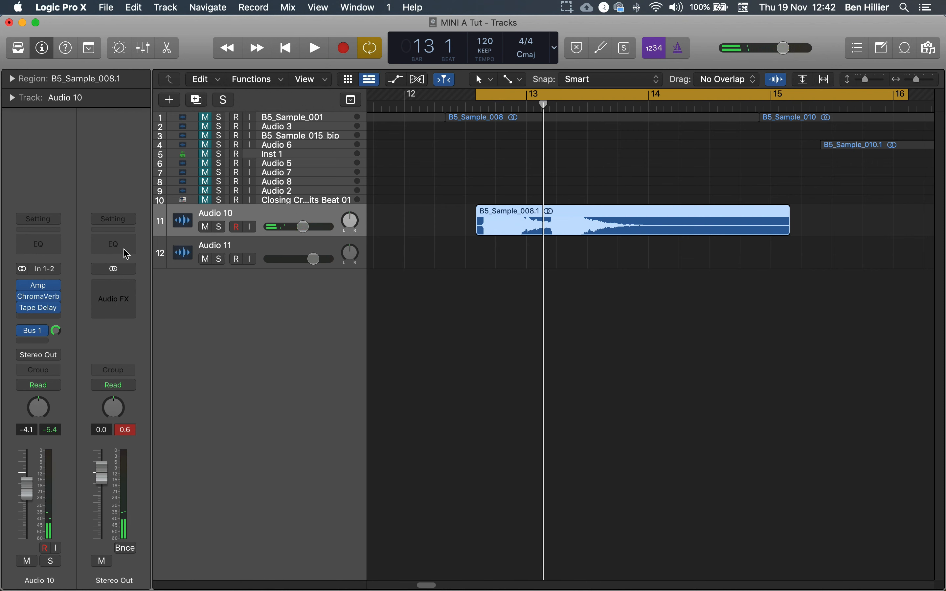
Rename the Audio 10 track as "Old]"
left_click(259, 253)
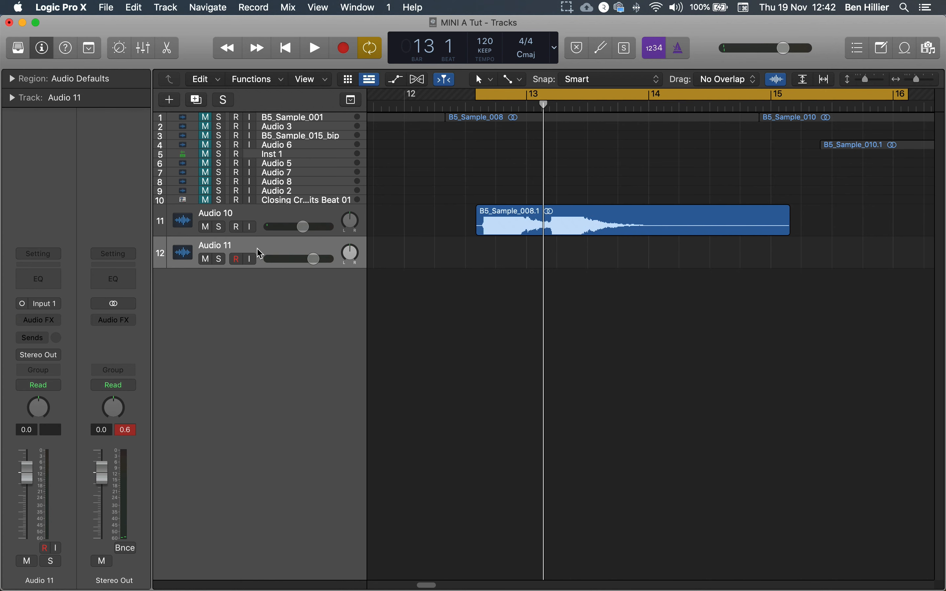
left_click(264, 215)
left_click(229, 247)
double_click(227, 211)
type("Old]")
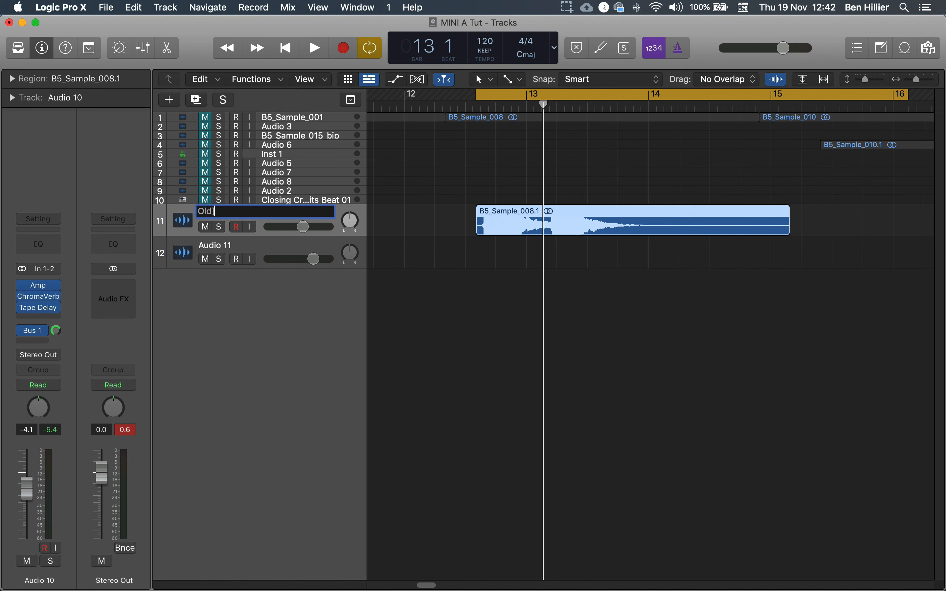
Rename the Audio 11 track as "New"
double_click(228, 243)
type("New")
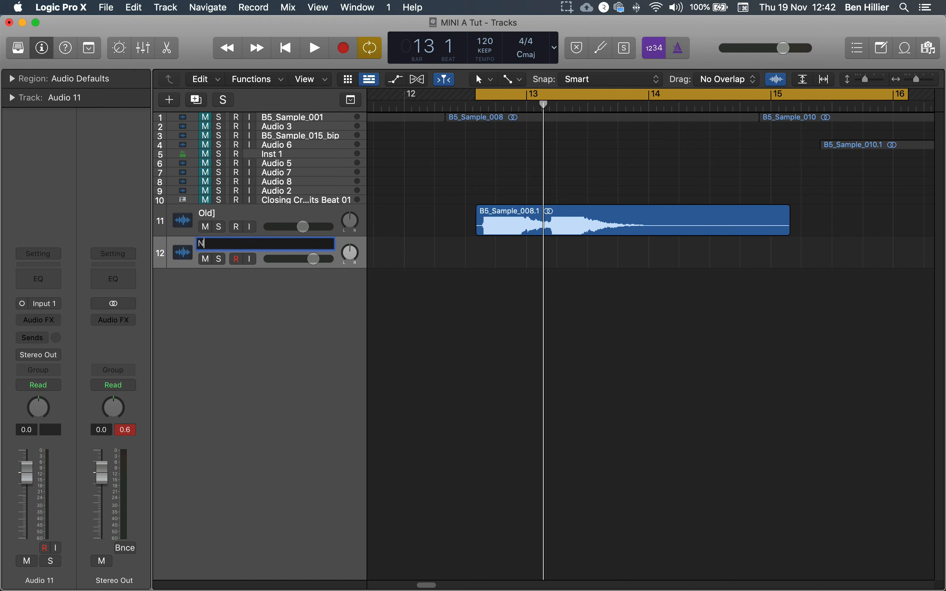
key("Return")
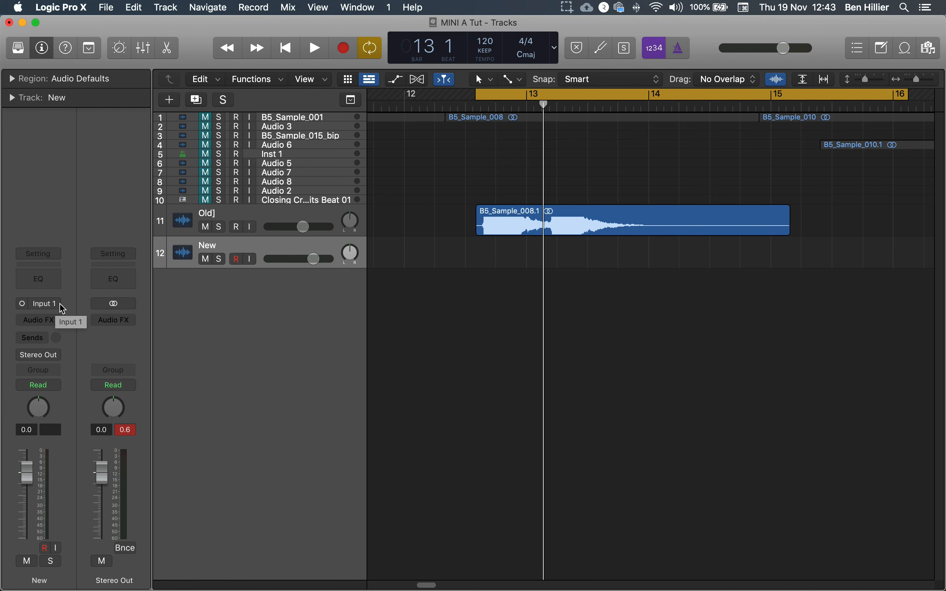
Set the New track's input to Bus 1
left_click(58, 305)
mouse_move(72, 351)
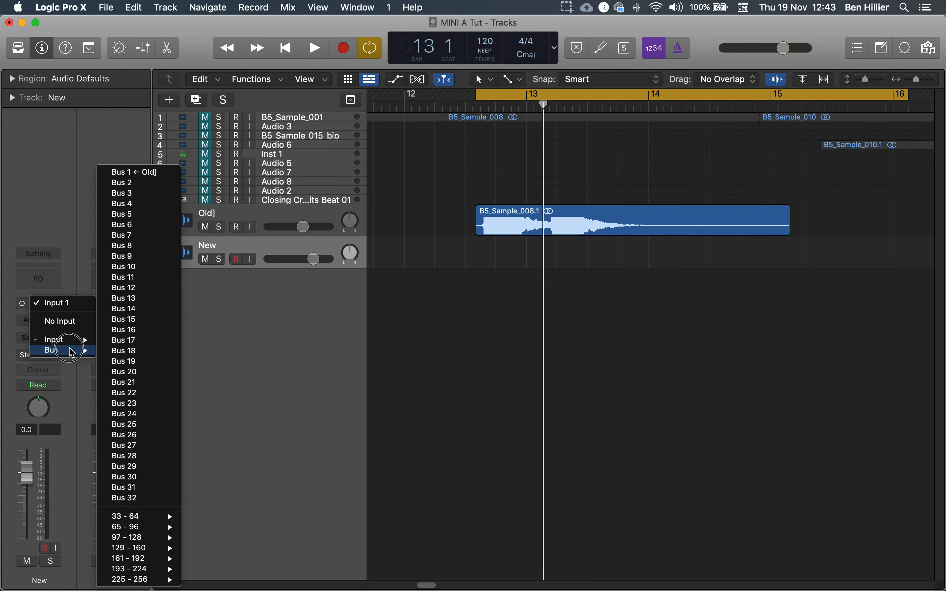
left_click(167, 175)
Record-arm the New track, enable its input monitoring, and play back to audition the bus signal
left_click(237, 259)
left_click(238, 260)
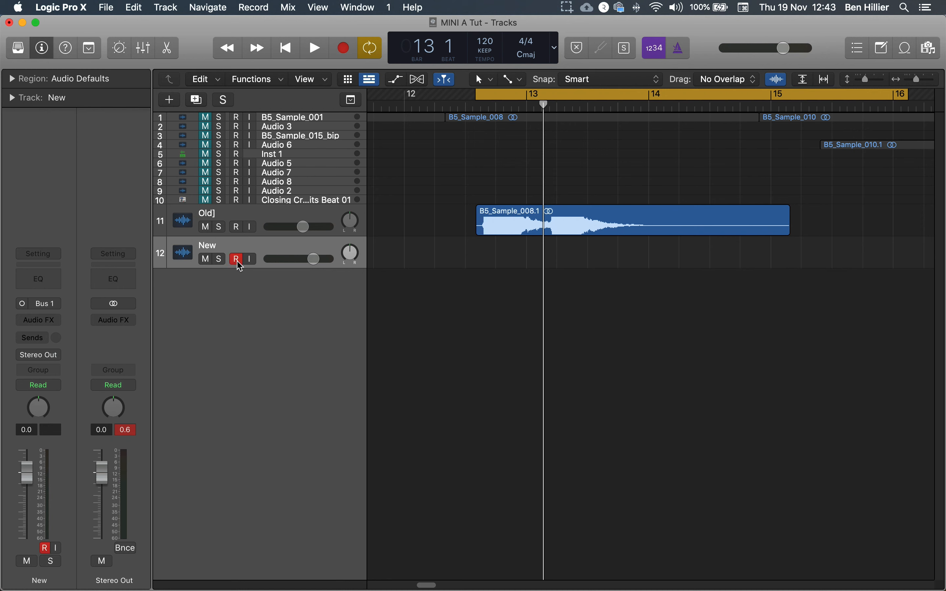
left_click(248, 260)
key("space")
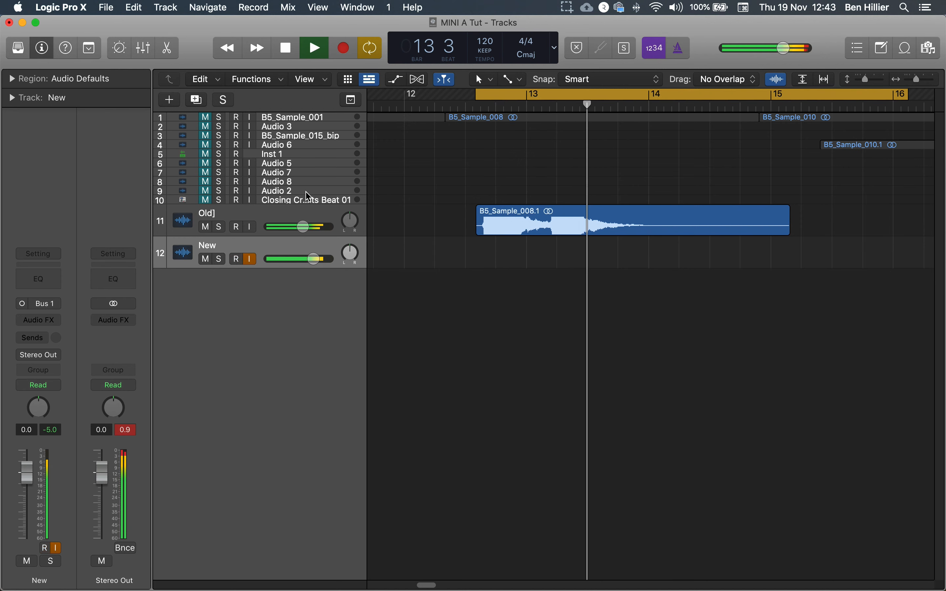
key("space")
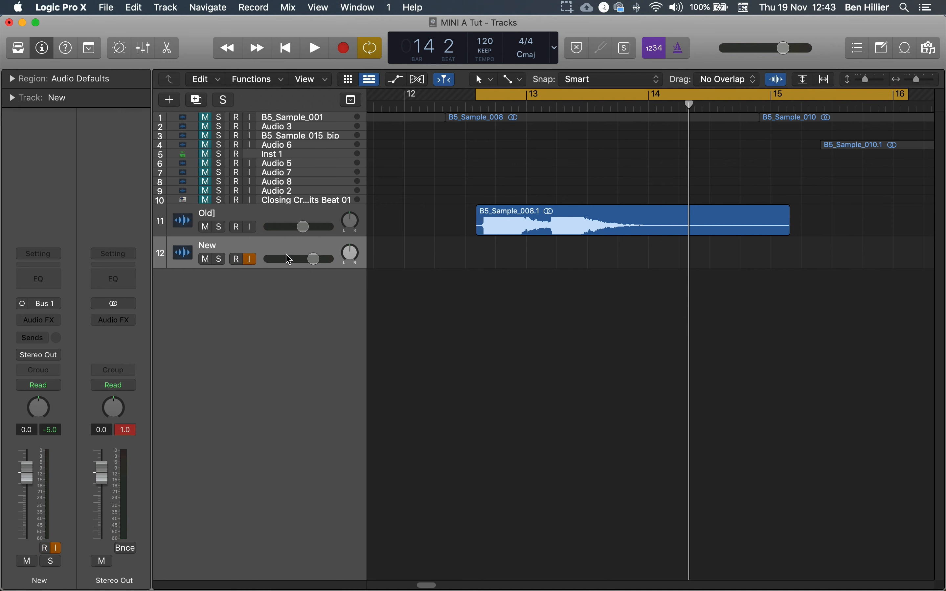
Record the Bus 1 signal onto the New track
left_click(258, 217)
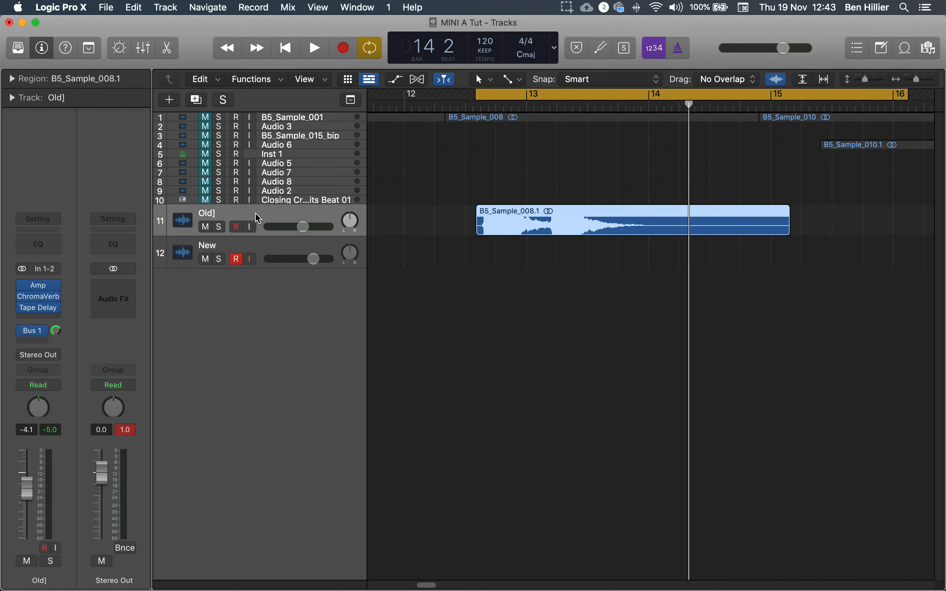
left_click(258, 245)
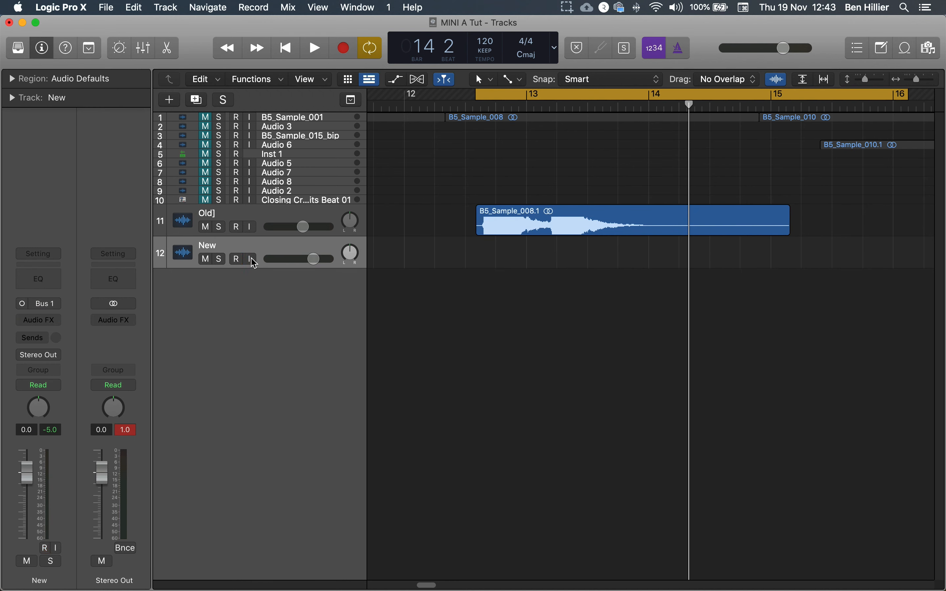
left_click(267, 217)
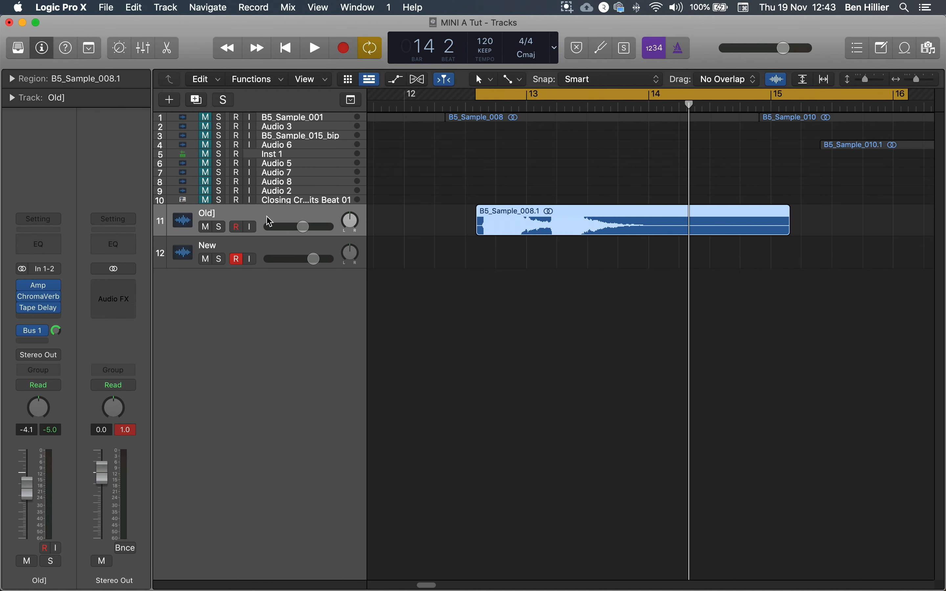
left_click(266, 246)
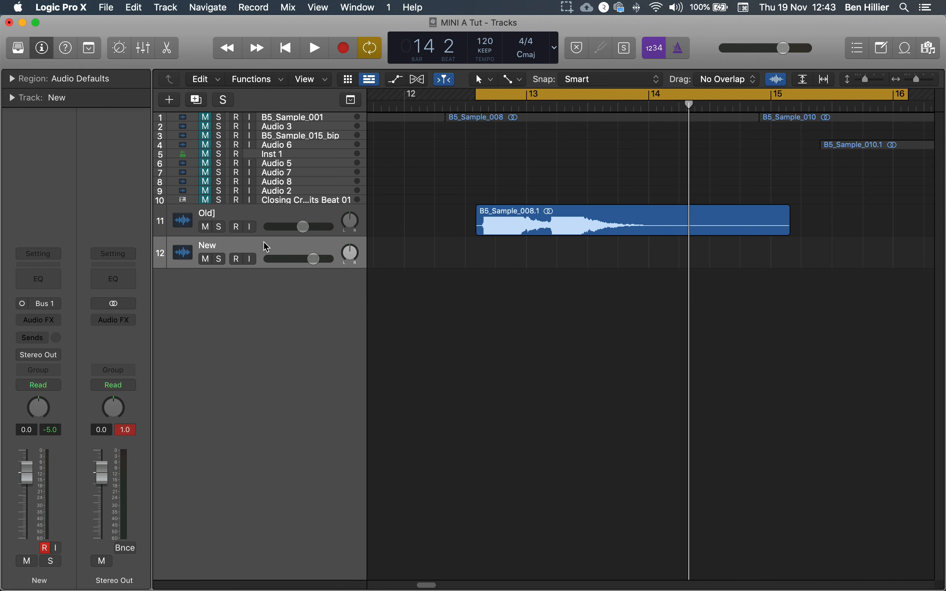
key("r")
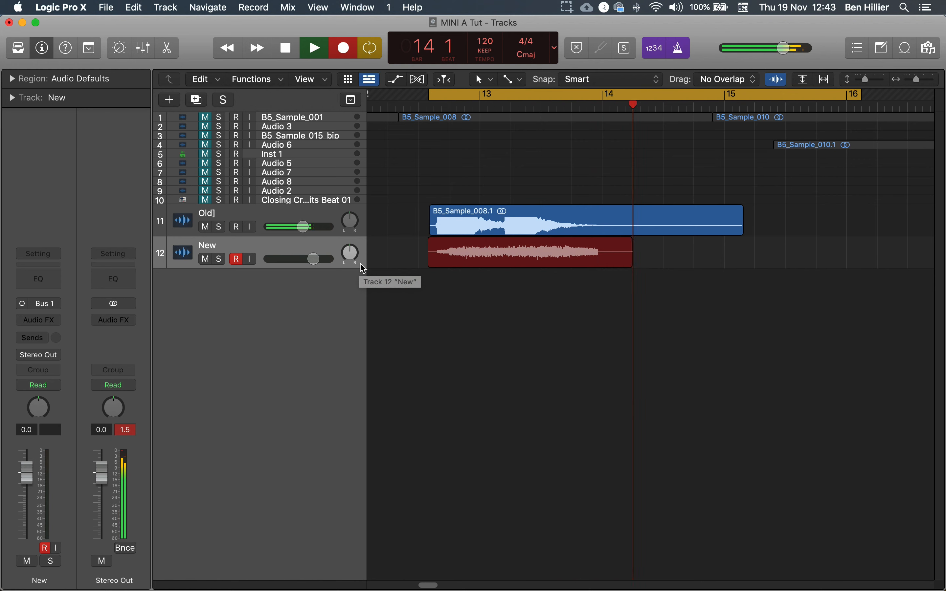
key("space")
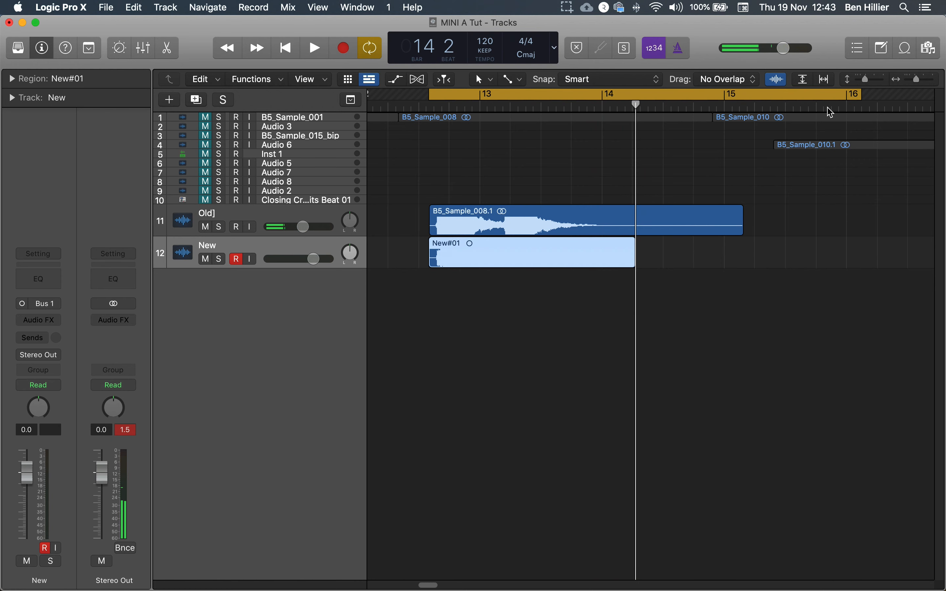
Solo the New track and play back its recording from the start of the cycle
left_click_drag(777, 79, 778, 258)
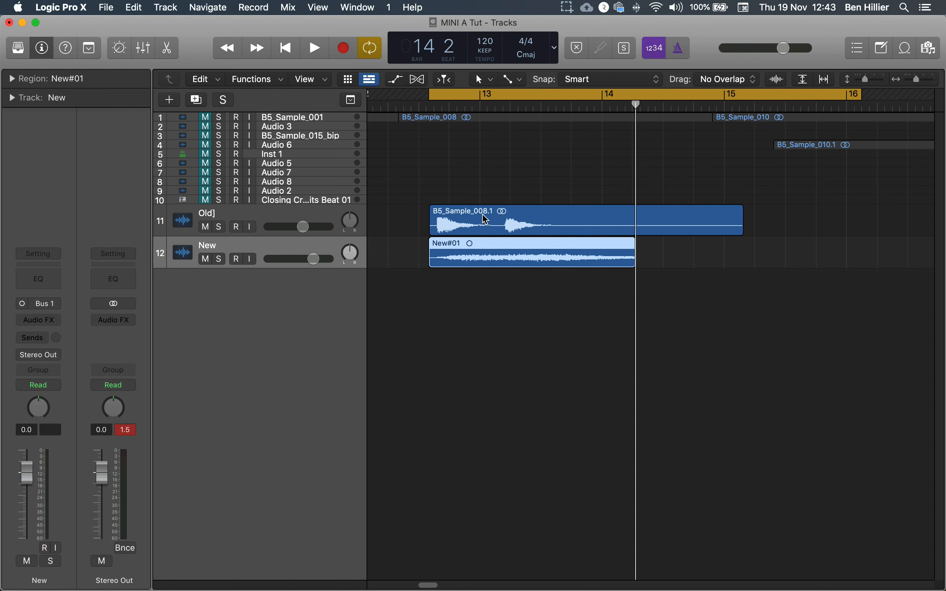
left_click(298, 220)
left_click(259, 251)
key("ctrl+s")
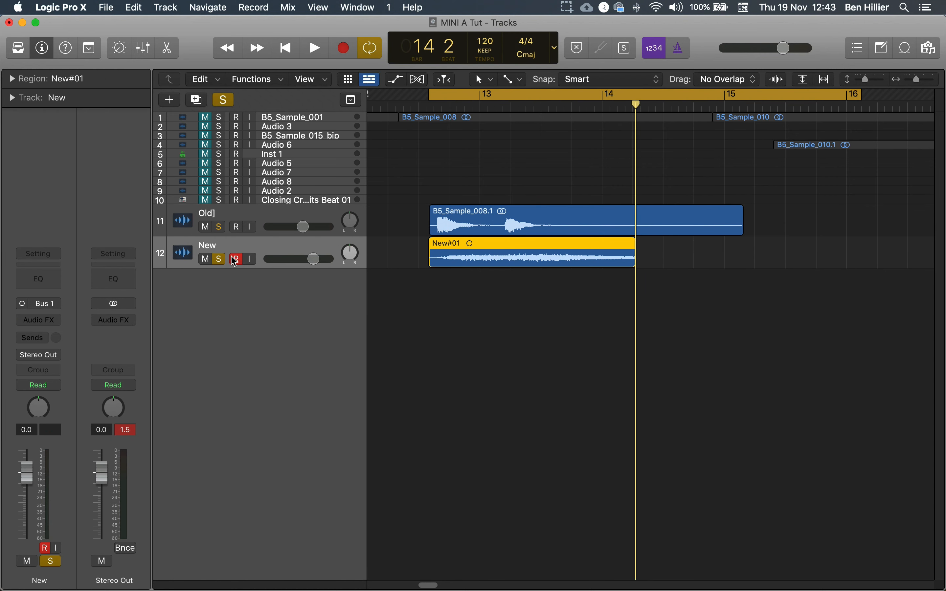
left_click(429, 110)
key("space")
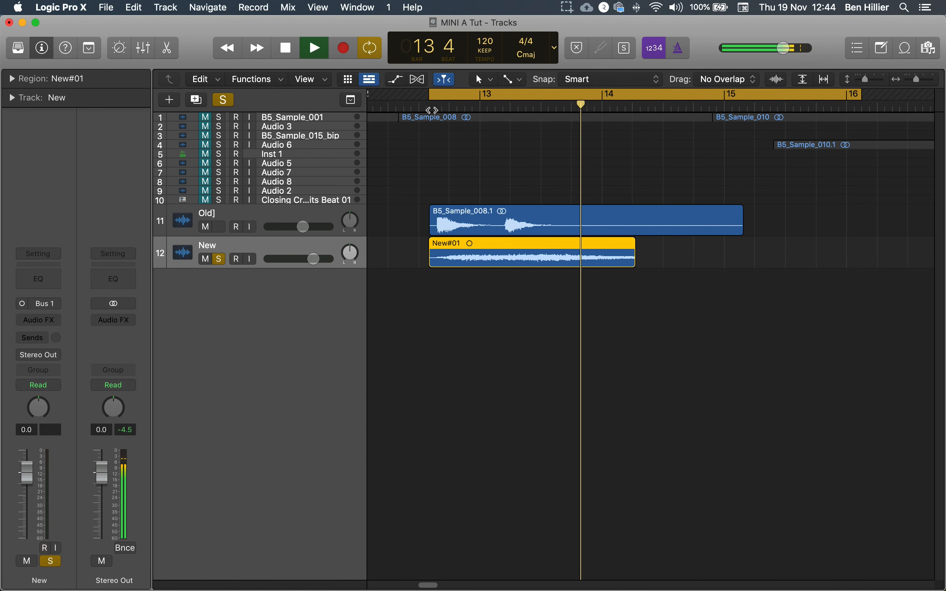
key("space")
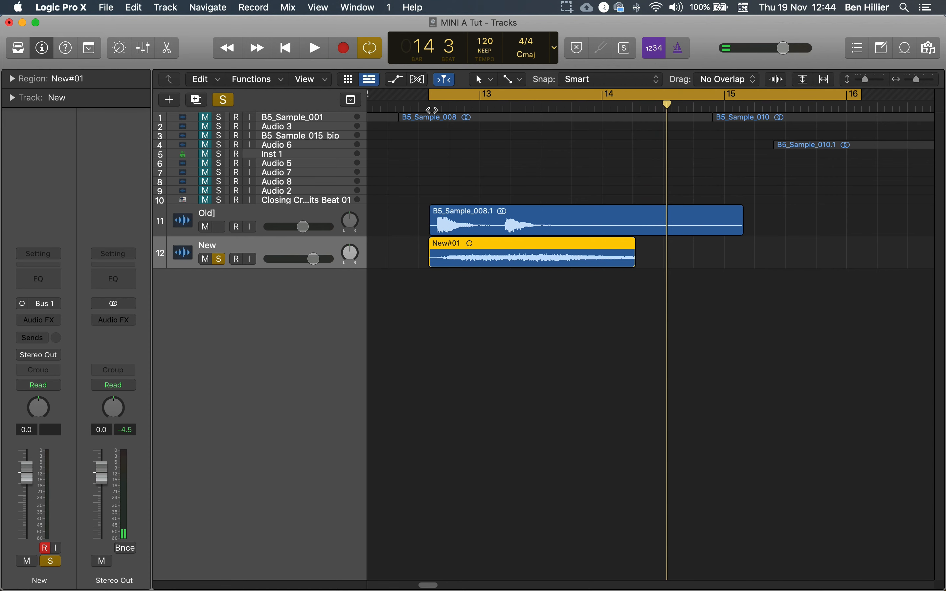
Delete the recorded region on New together with its audio file
key("BackSpace")
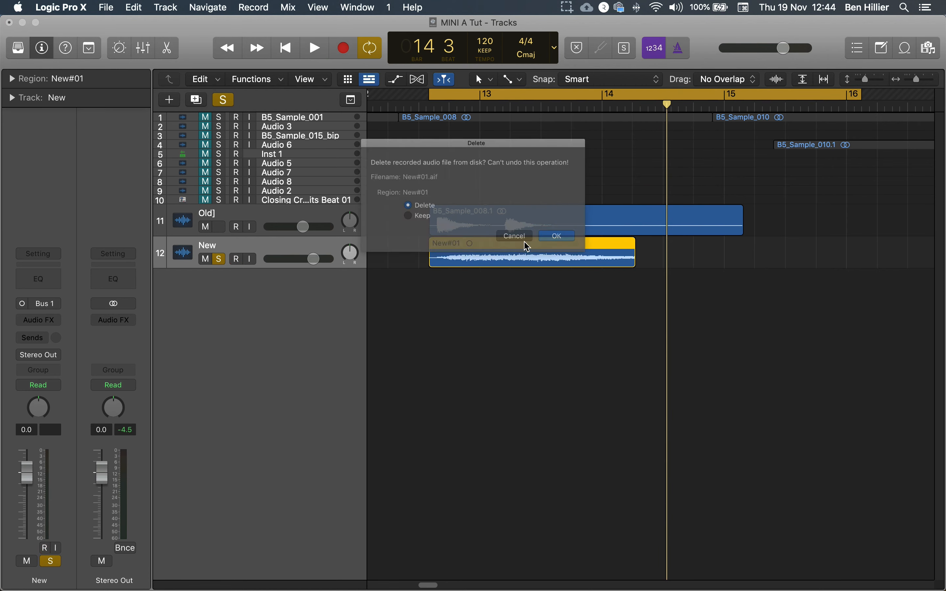
left_click(595, 247)
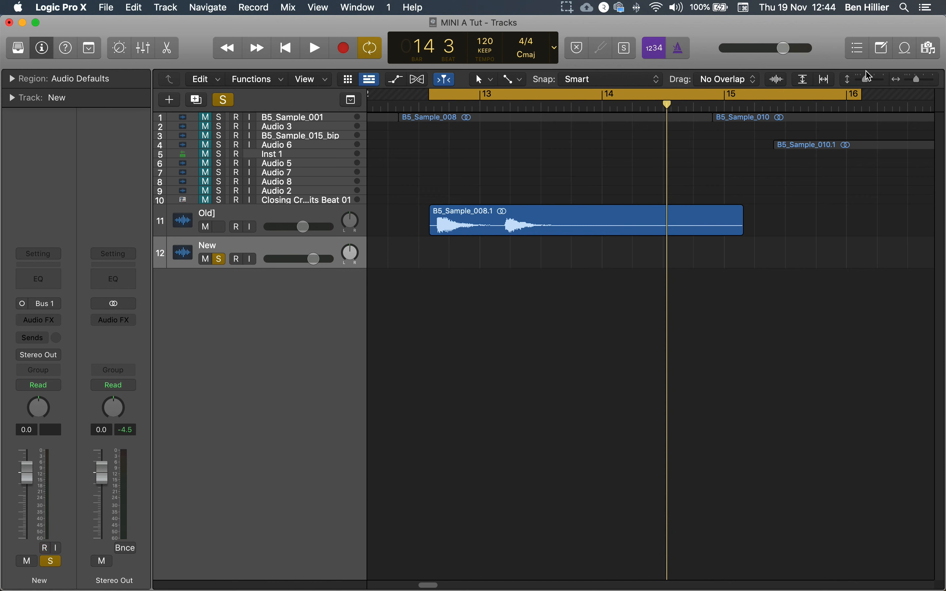
Unsolo the New track and start a new cycle recording of the bus signal onto it
left_click_drag(857, 92, 846, 99)
left_click(214, 261)
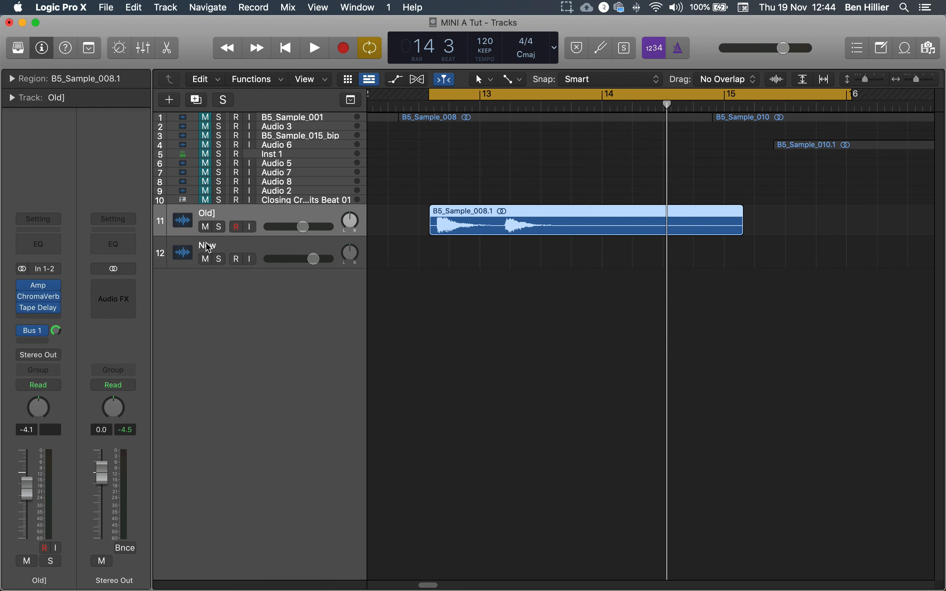
left_click(289, 217)
left_click(25, 308)
left_click(35, 365)
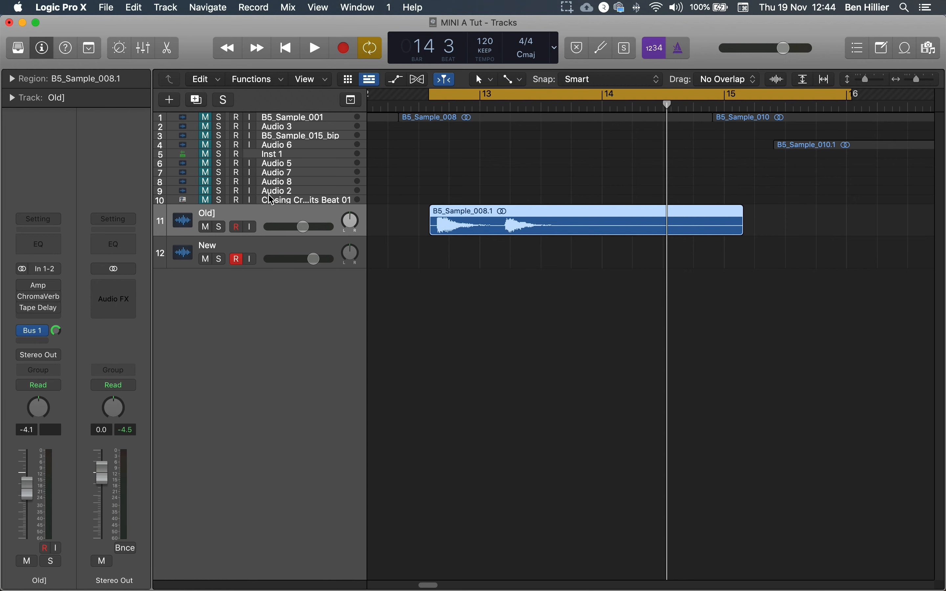
left_click(340, 56)
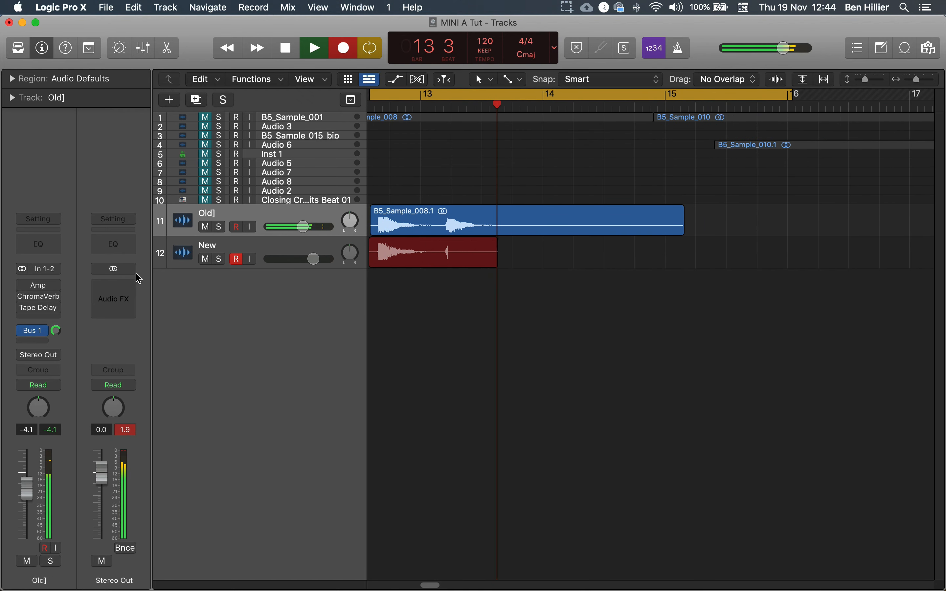
Open ChromaVerb on the Old] track and lower its Dry and Wet levels to about 48% and 41%, then close it
left_click(25, 287)
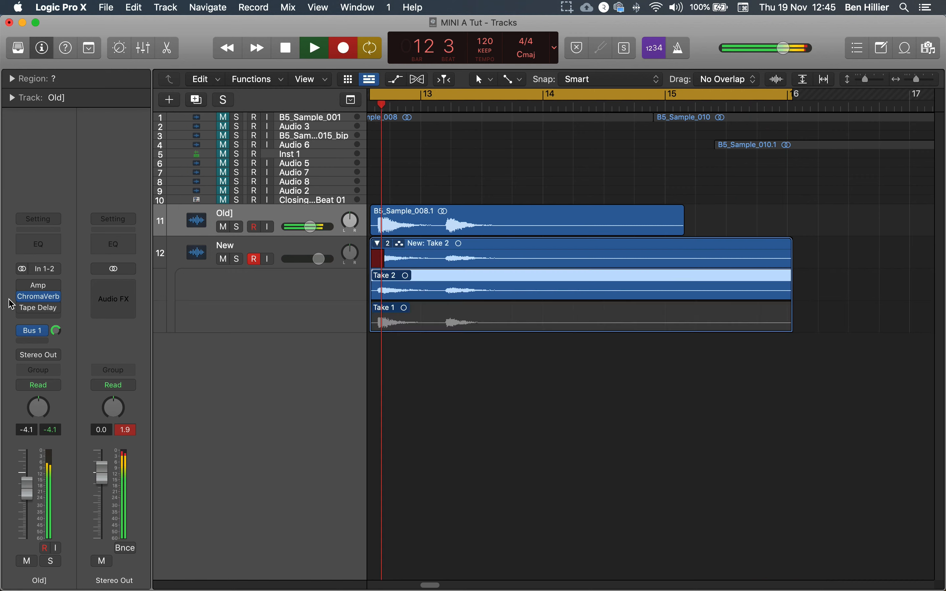
left_click(32, 300)
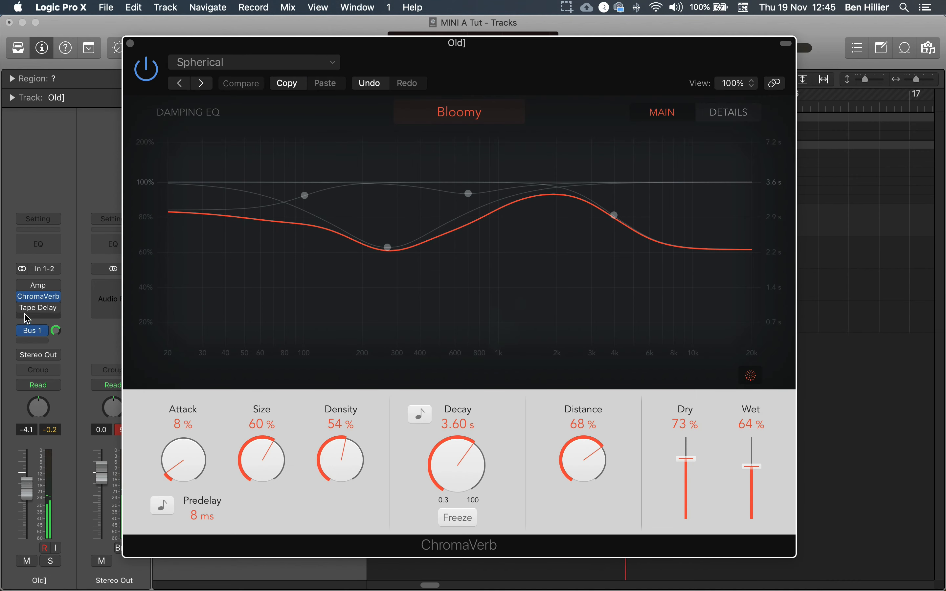
left_click_drag(752, 466, 752, 482)
left_click_drag(686, 459, 687, 480)
left_click_drag(749, 482, 749, 486)
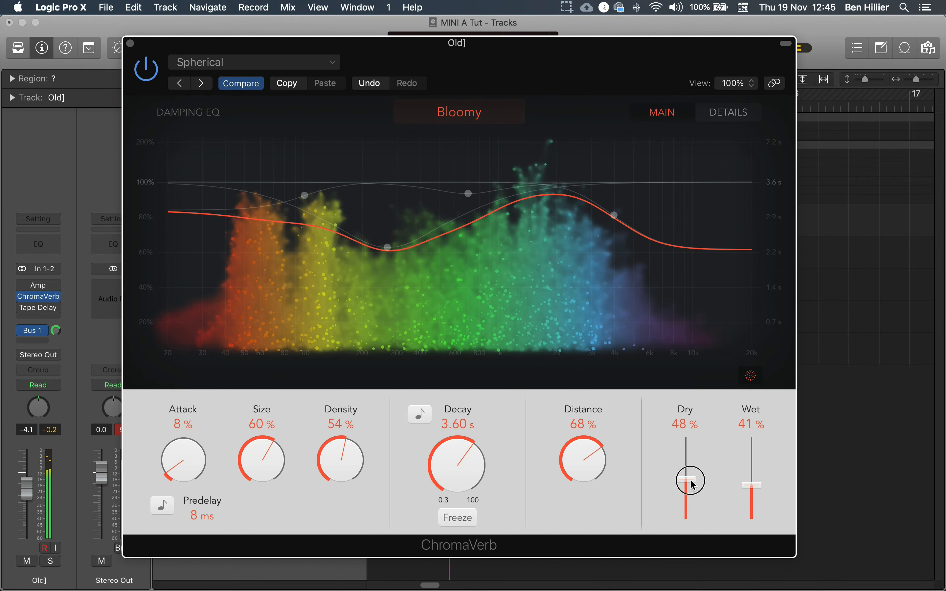
left_click_drag(685, 482, 686, 486)
left_click(130, 43)
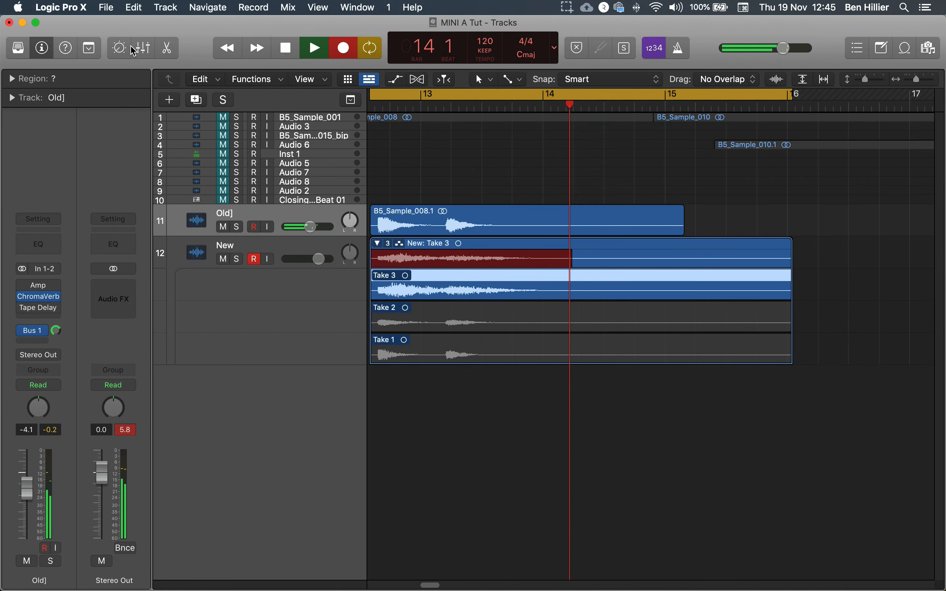
Open Tape Delay on the Old] track and set its Dry level to 0% and Wet level to 64%
left_click(22, 298)
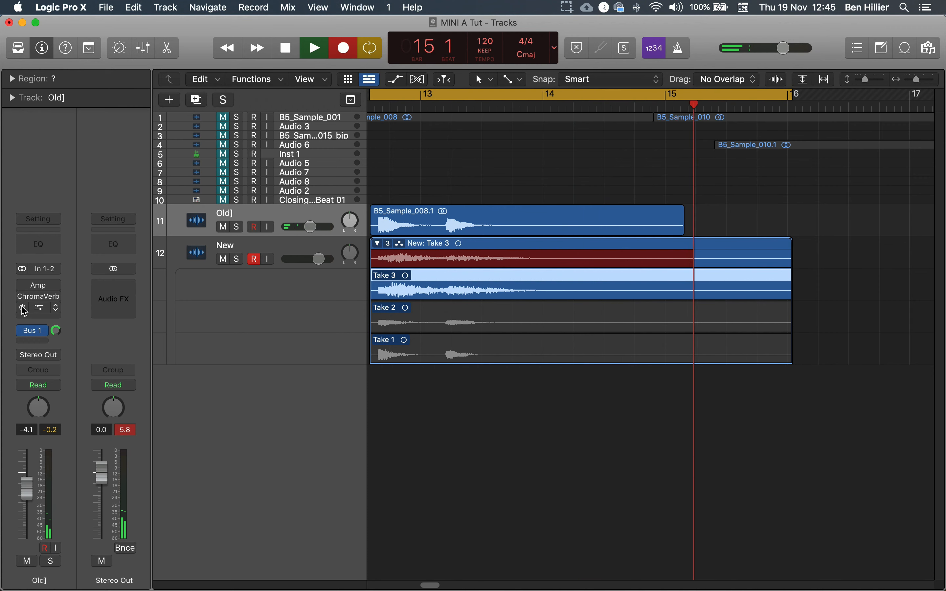
left_click(22, 308)
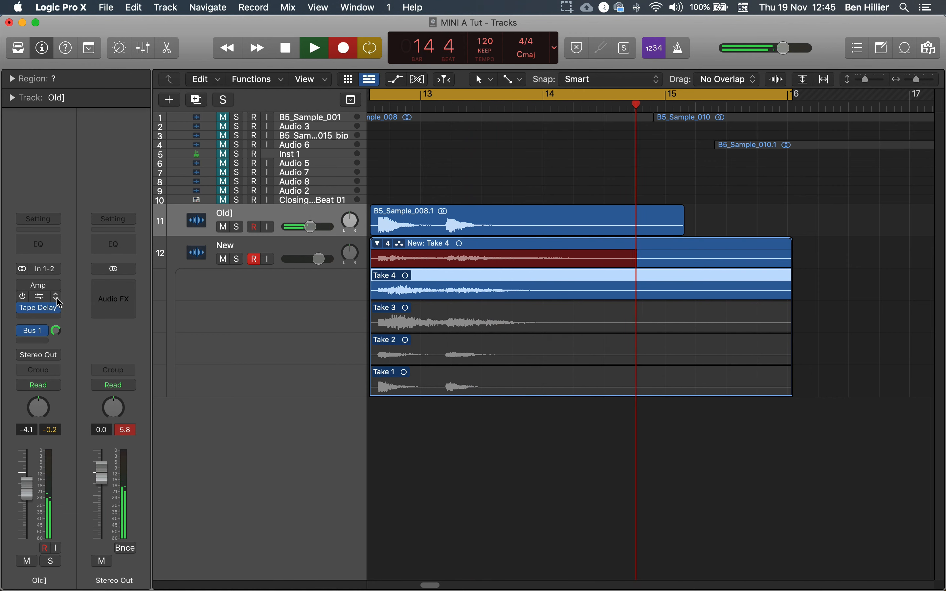
left_click(37, 308)
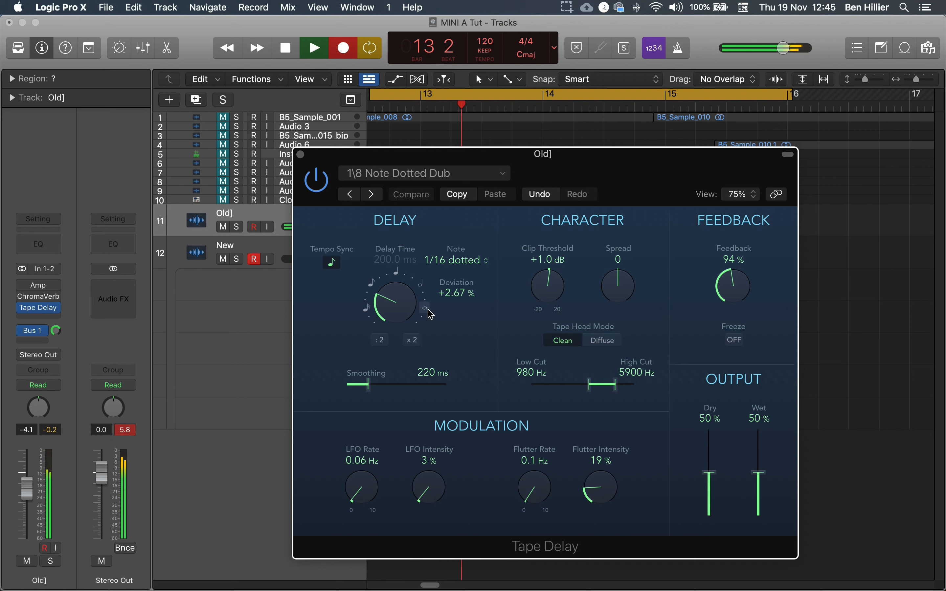
left_click_drag(406, 311, 399, 287)
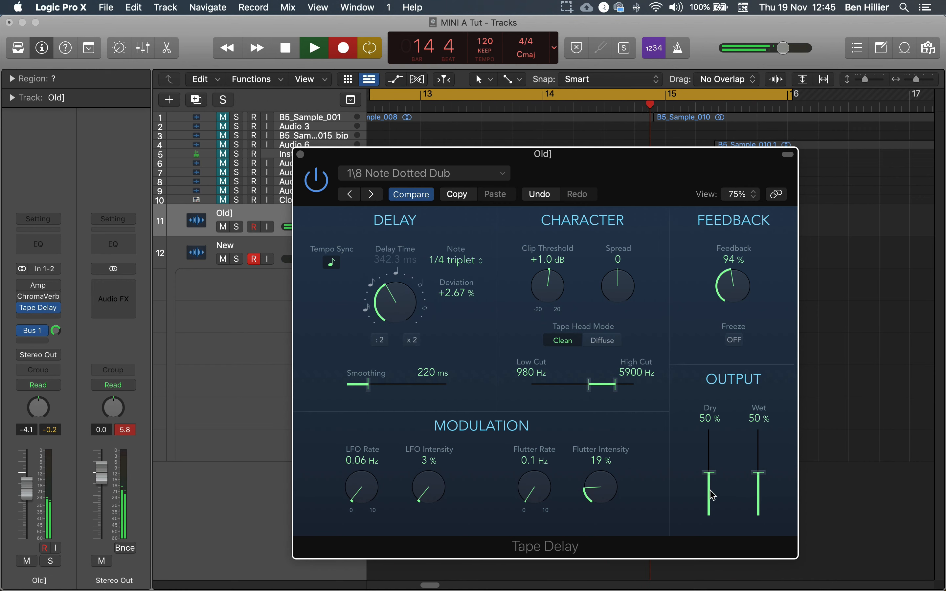
left_click_drag(710, 478, 710, 571)
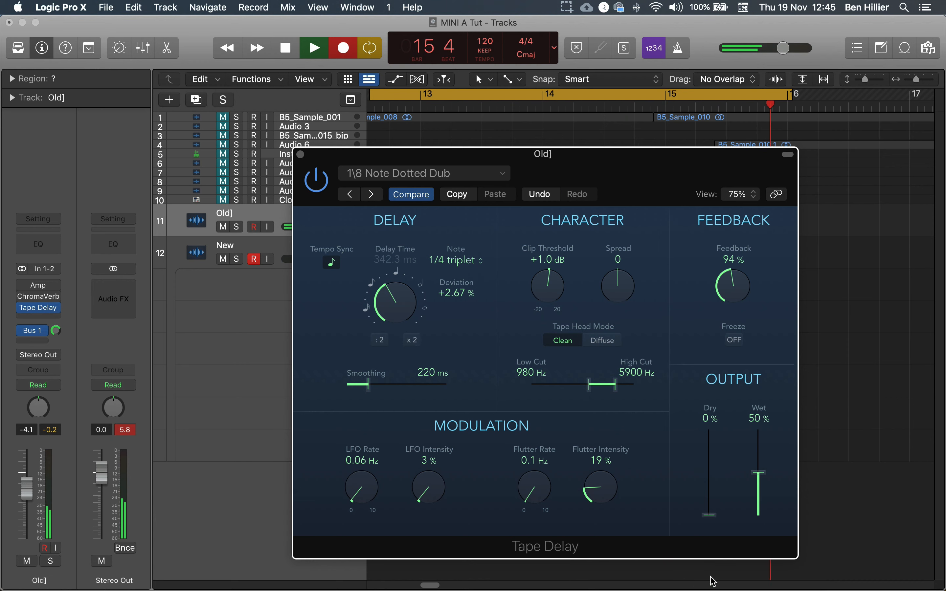
left_click_drag(758, 474, 759, 459)
Change the Tape Delay's synced note value to 1/8
left_click_drag(377, 325, 401, 298)
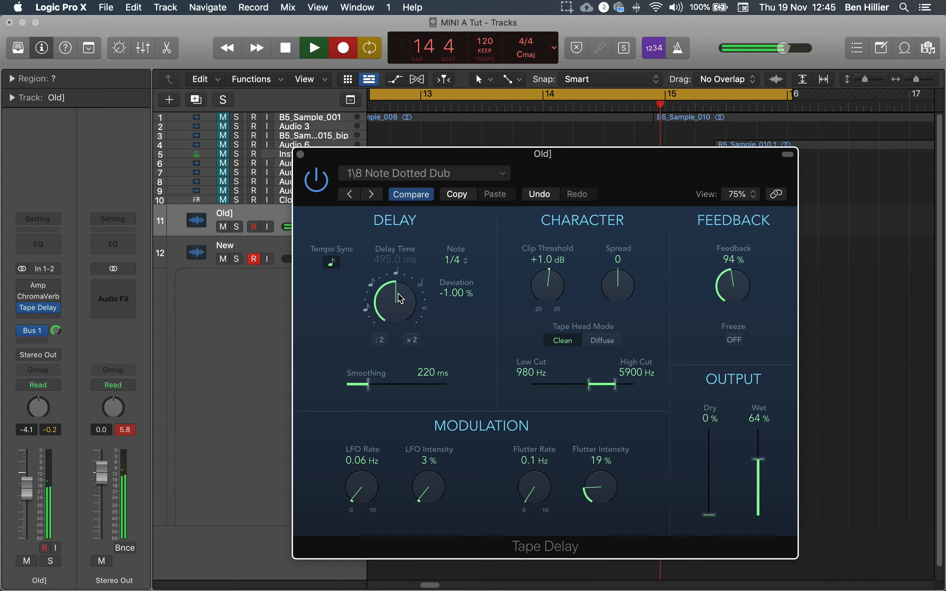
left_click_drag(400, 298, 395, 325)
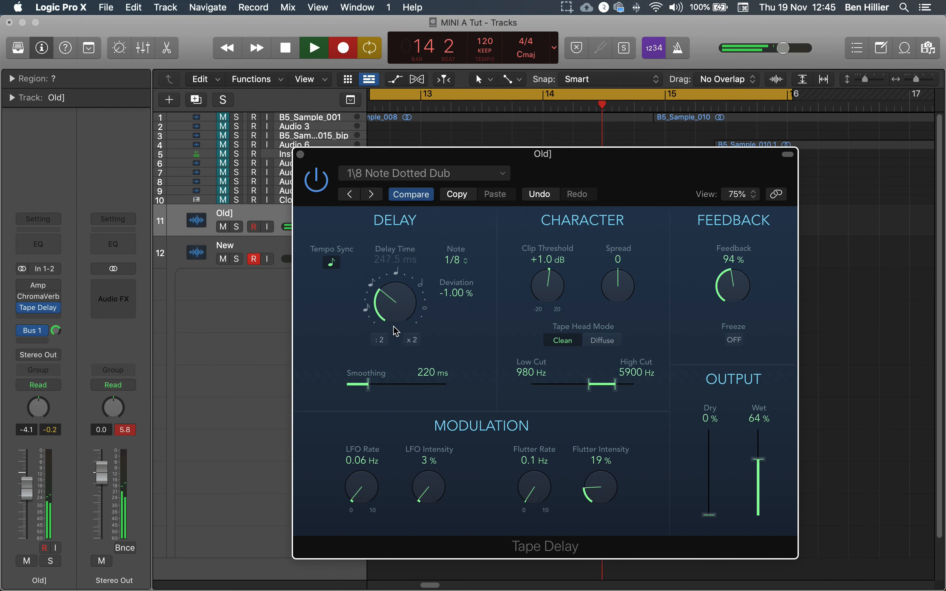
left_click(255, 297)
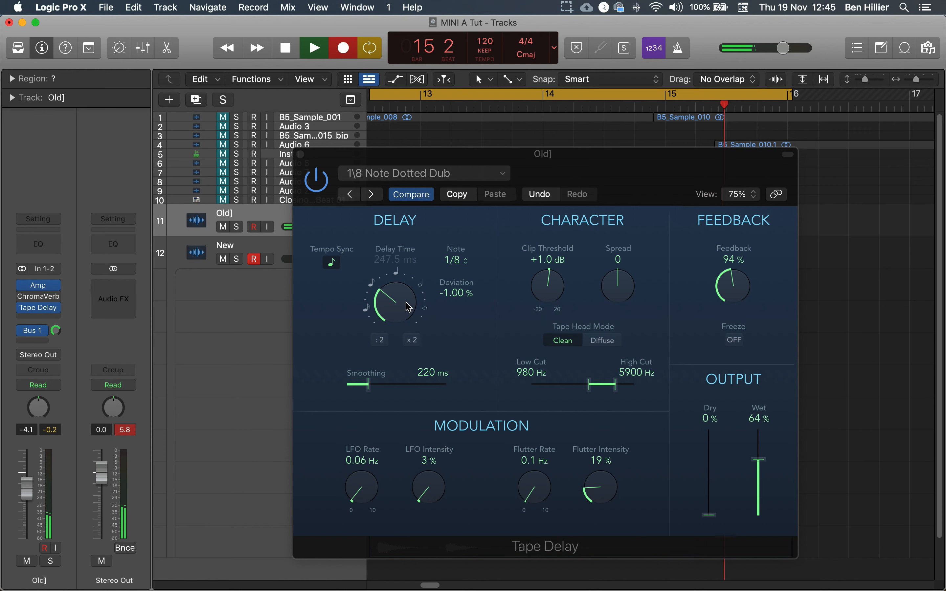
Set the Tape Delay's deviation to -13.67% and reopen ChromaVerb on the Old] track
left_click_drag(406, 306, 474, 309)
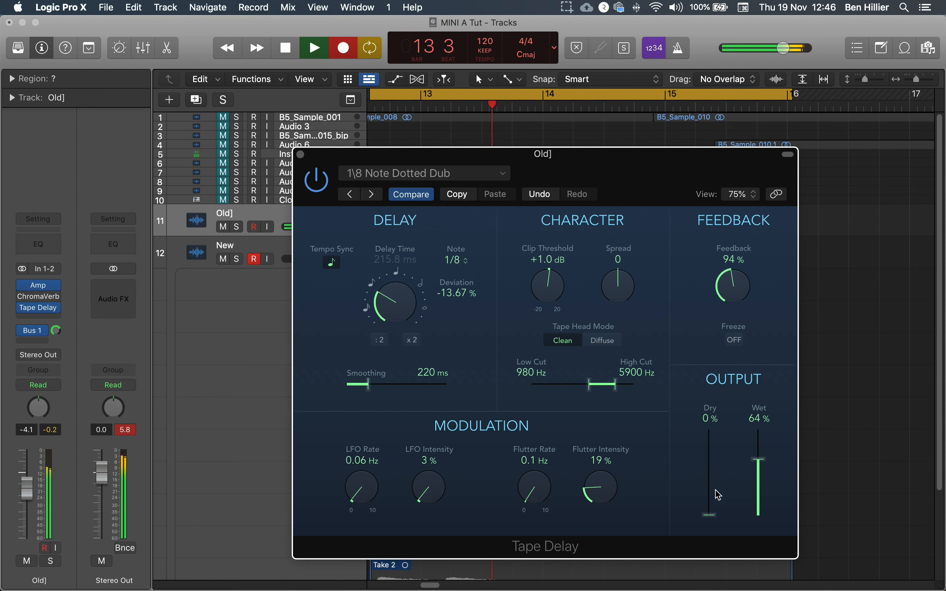
left_click(22, 299)
left_click(41, 299)
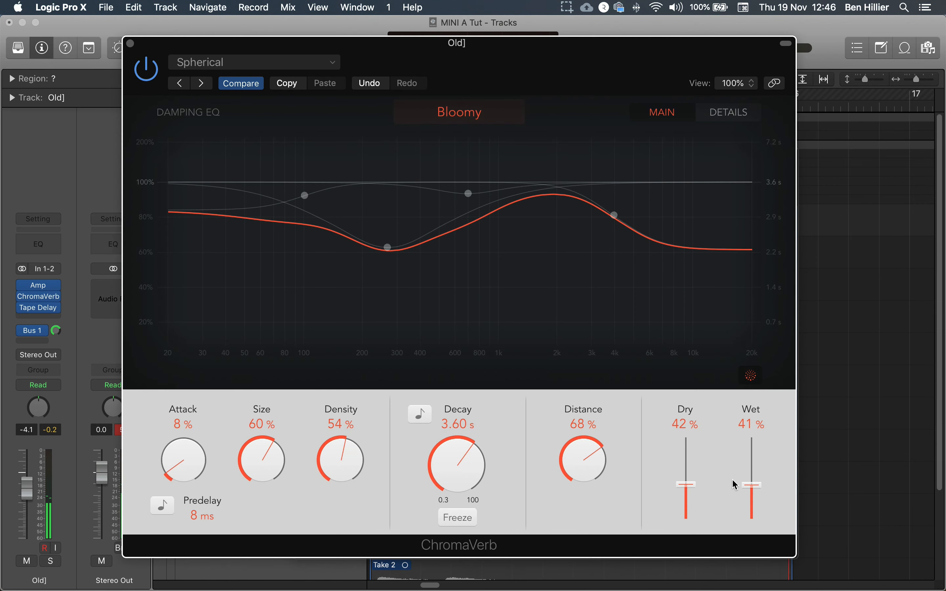
Rebalance ChromaVerb's Dry and Wet levels, lower the Old] track's volume to -5.8 dB, then close ChromaVerb
left_click(752, 485)
left_click_drag(752, 487, 751, 479)
left_click_drag(686, 485, 687, 519)
left_click_drag(751, 481, 752, 492)
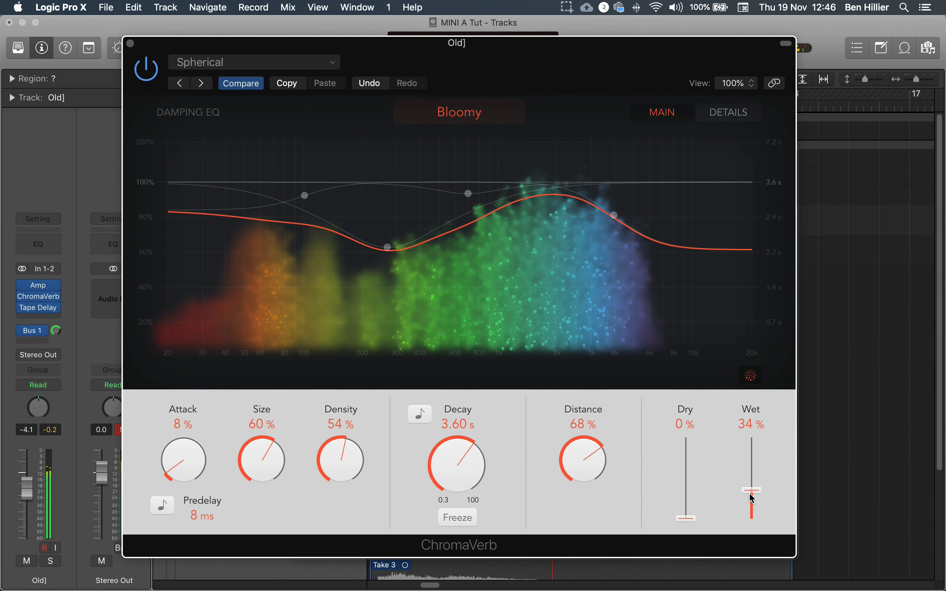
left_click_drag(39, 495, 39, 501)
left_click_drag(755, 498, 752, 503)
left_click_drag(686, 519, 689, 471)
left_click(132, 44)
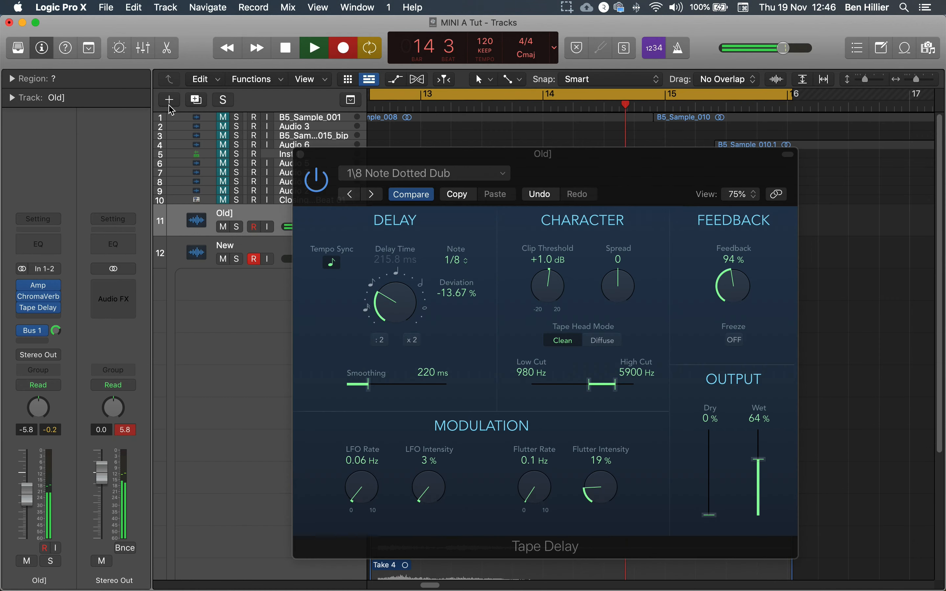
Raise the Tape Delay's Dry level to 52%, close the plug-in and stop recording
left_click_drag(549, 157, 480, 130)
left_click_drag(644, 500, 637, 448)
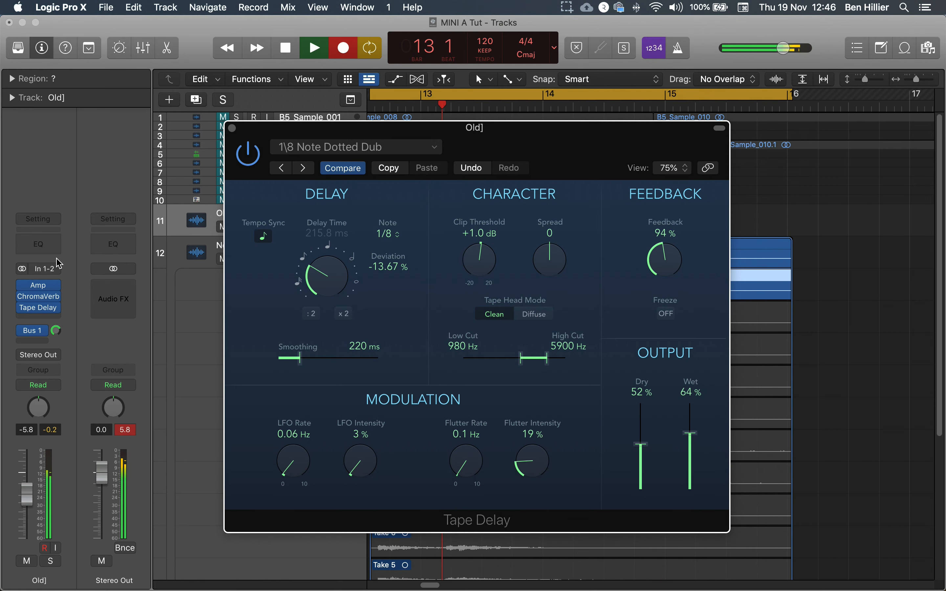
left_click(232, 128)
key("space")
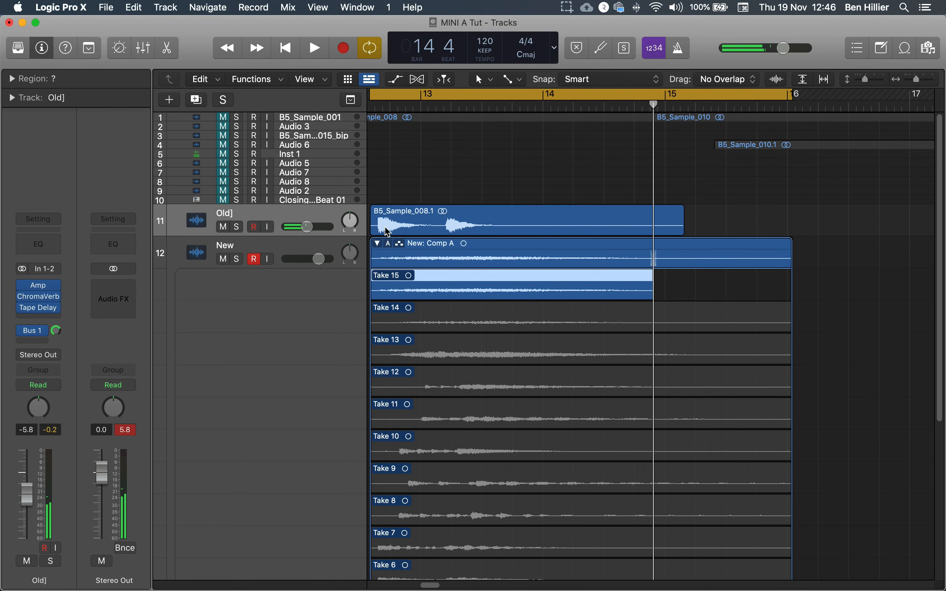
Mute the Old] track, then select the New track and record-enable it
left_click(252, 218)
left_click(224, 228)
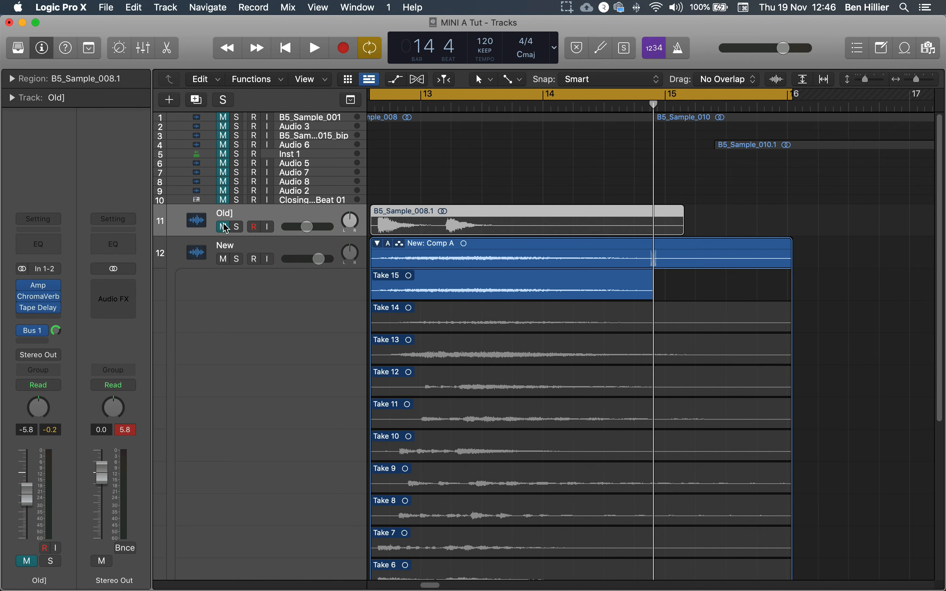
left_click(243, 253)
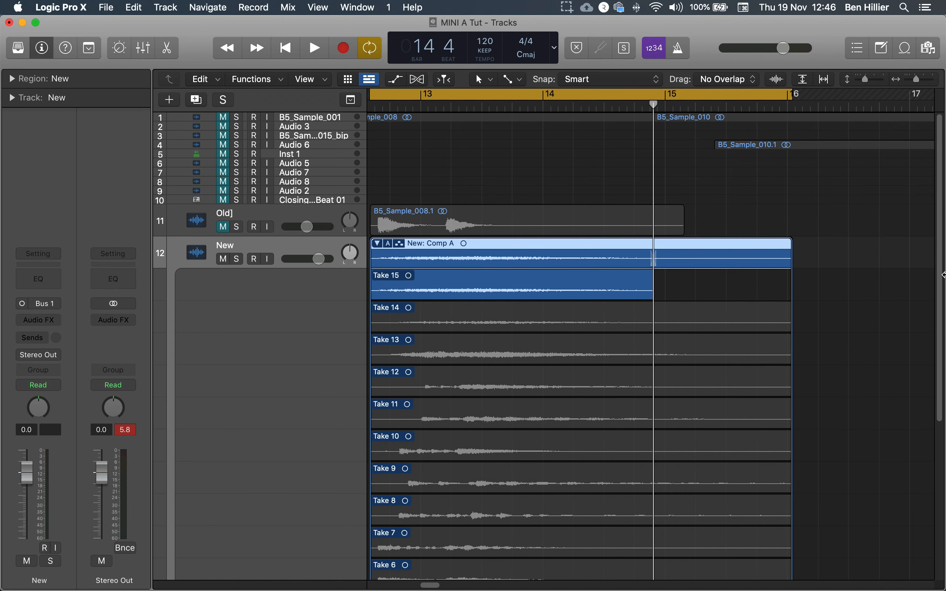
left_click_drag(940, 273, 936, 297)
left_click(254, 219)
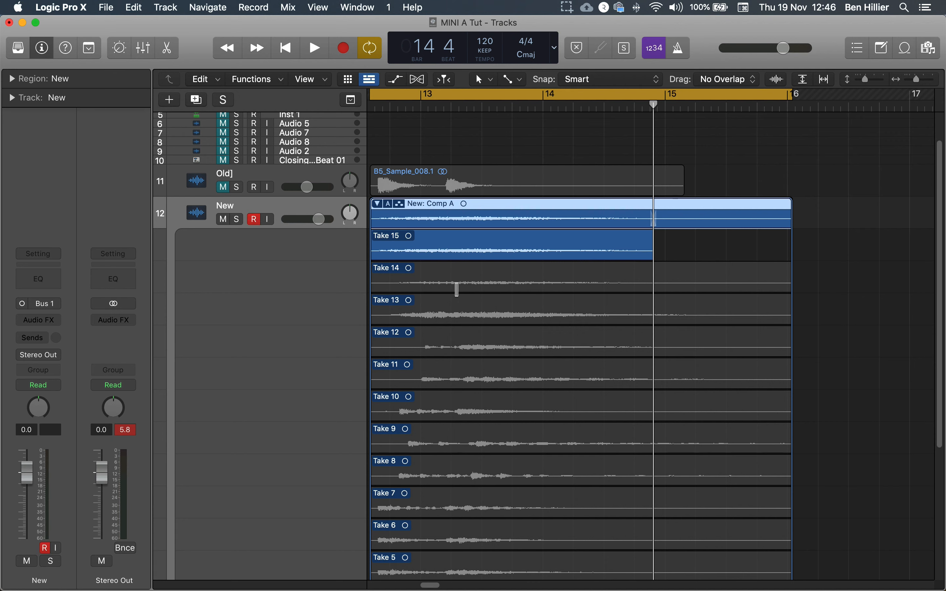
Comp the New take folder by selecting sections from Takes 14, 13, 11, 10 and 9, then play it back
mouse_move(407, 278)
left_mouse_down()
mouse_move(428, 278)
mouse_move(415, 278)
left_mouse_up()
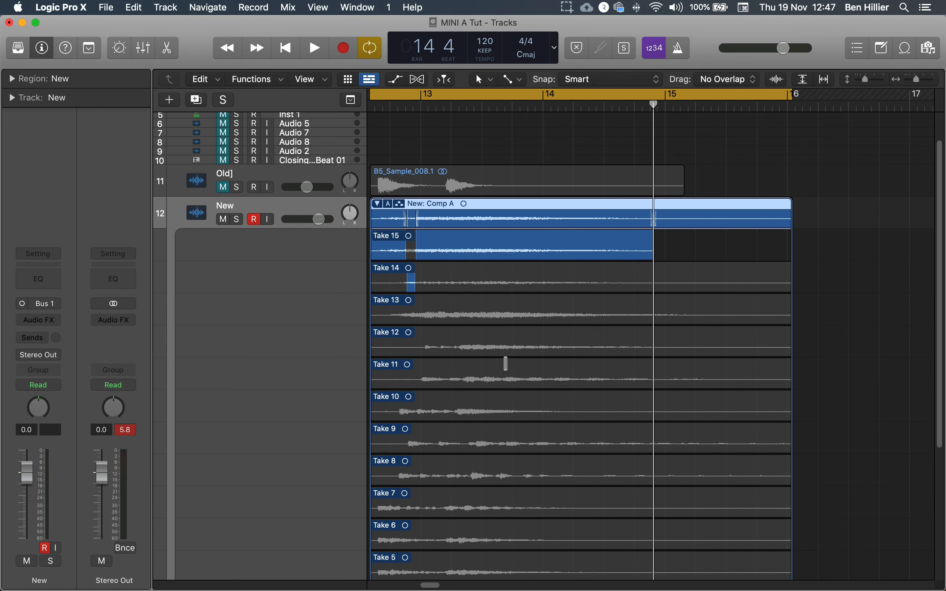
left_click(378, 204)
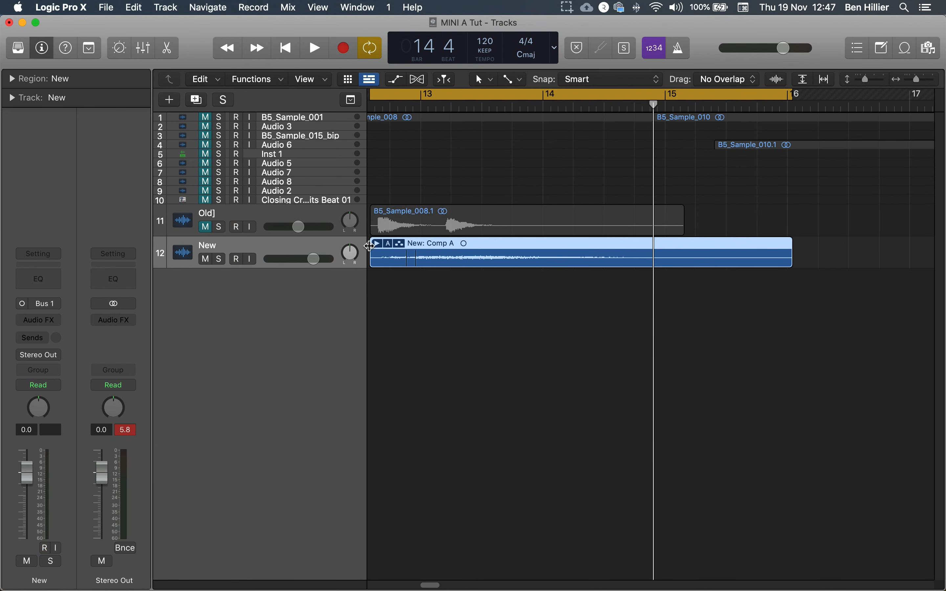
left_click(379, 246)
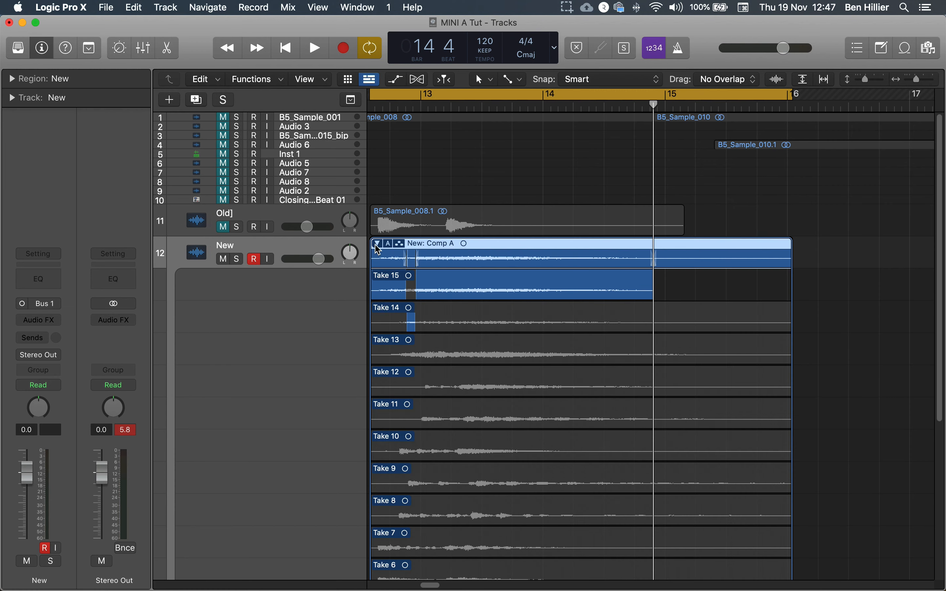
left_click(378, 246)
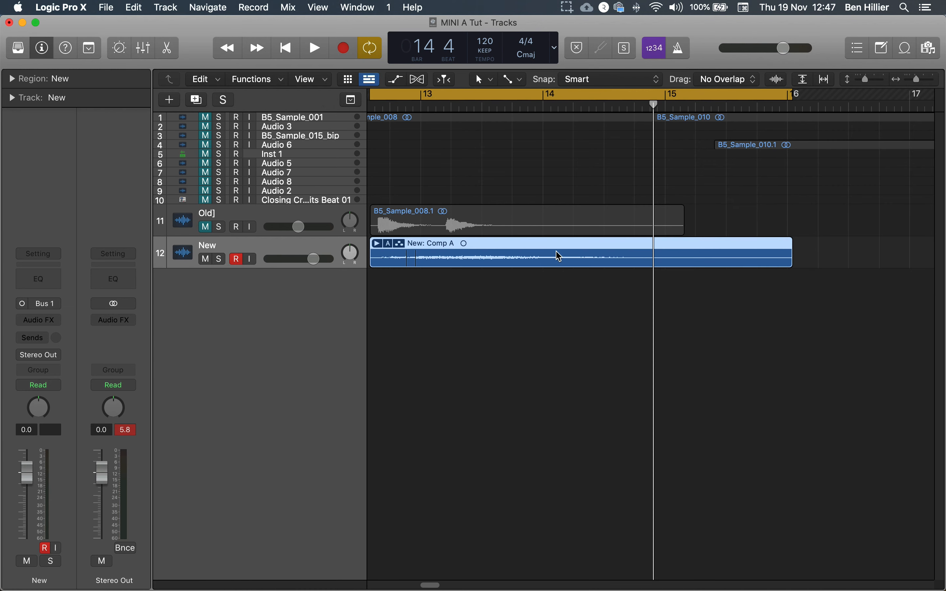
left_click(378, 244)
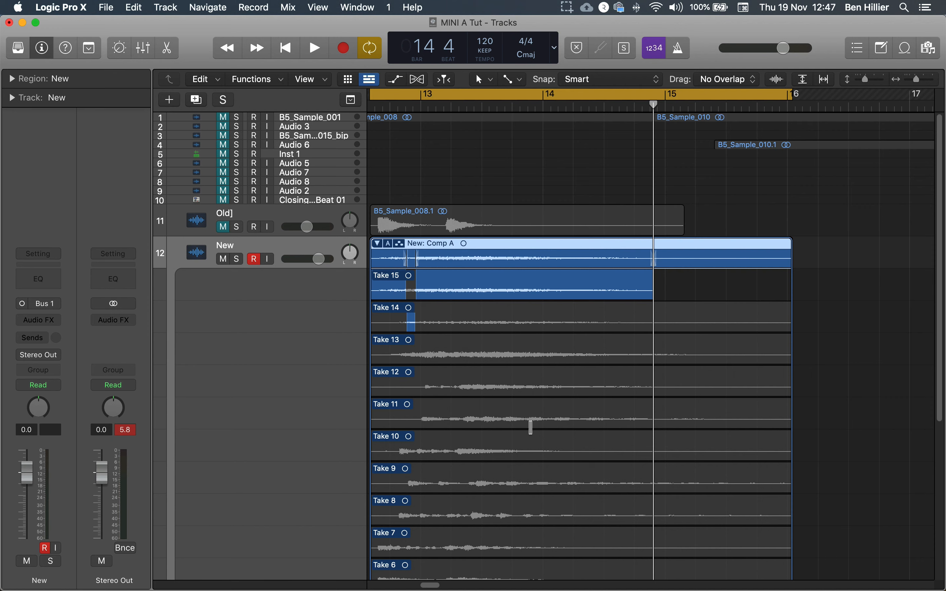
left_click_drag(479, 354, 578, 356)
left_click_drag(394, 419, 459, 419)
left_click_drag(600, 450, 665, 450)
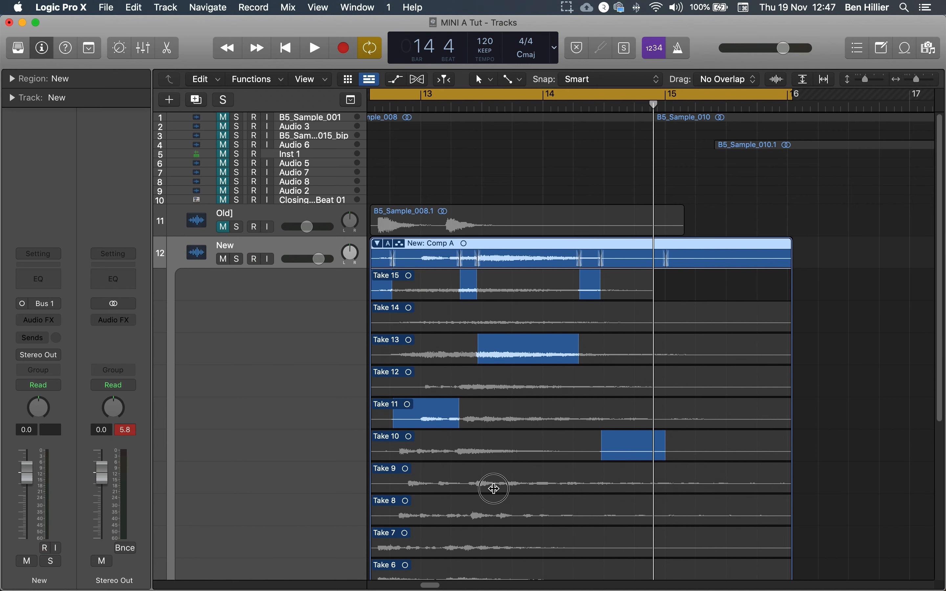
left_click_drag(477, 483, 543, 484)
key("shift+space")
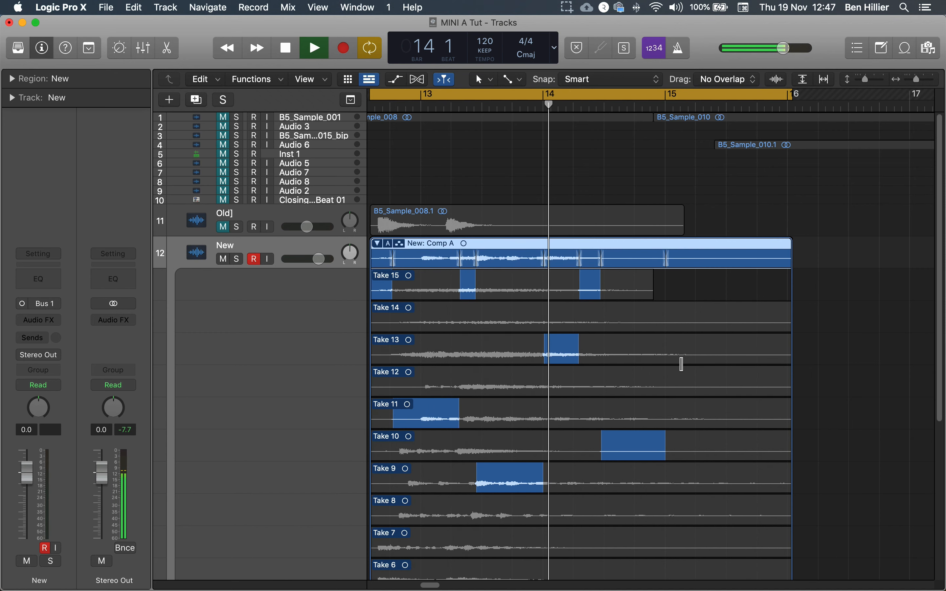
Add further comp sections from Takes 6, 4, 9 and 1, then stop playback
scroll(519, 390, "down", 5)
left_click_drag(463, 393, 421, 393)
left_click_drag(495, 456, 520, 456)
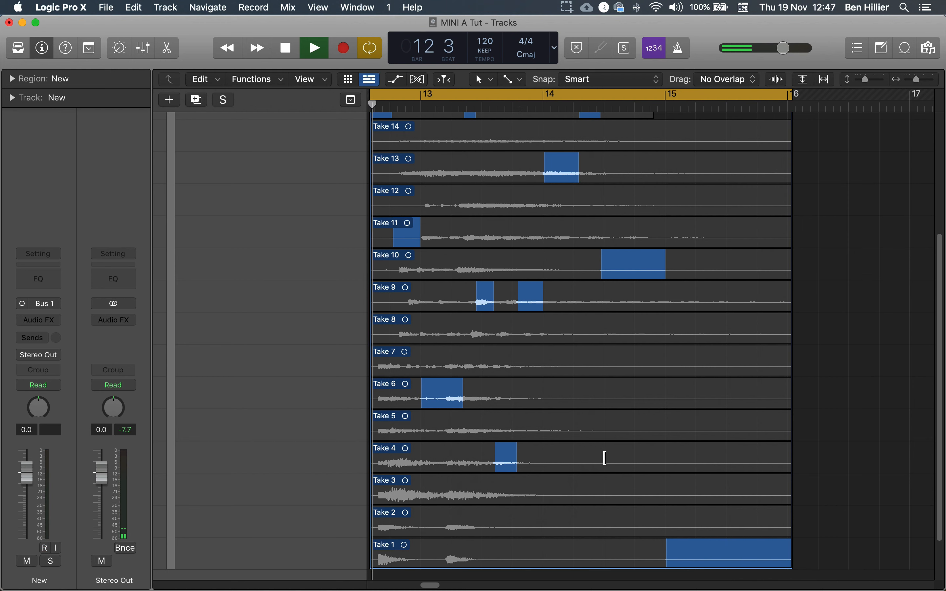
left_click_drag(623, 302, 792, 302)
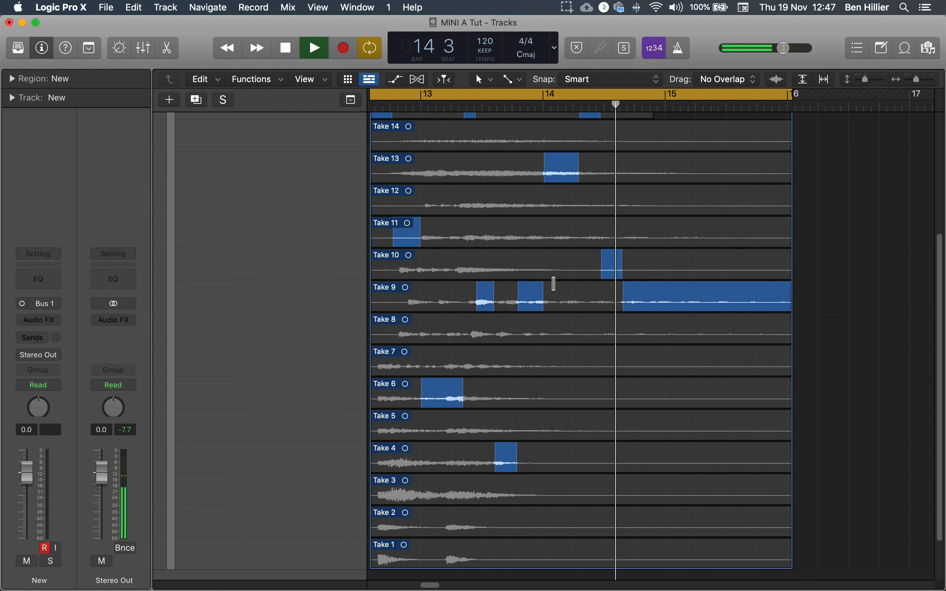
scroll(546, 360, "down", 2)
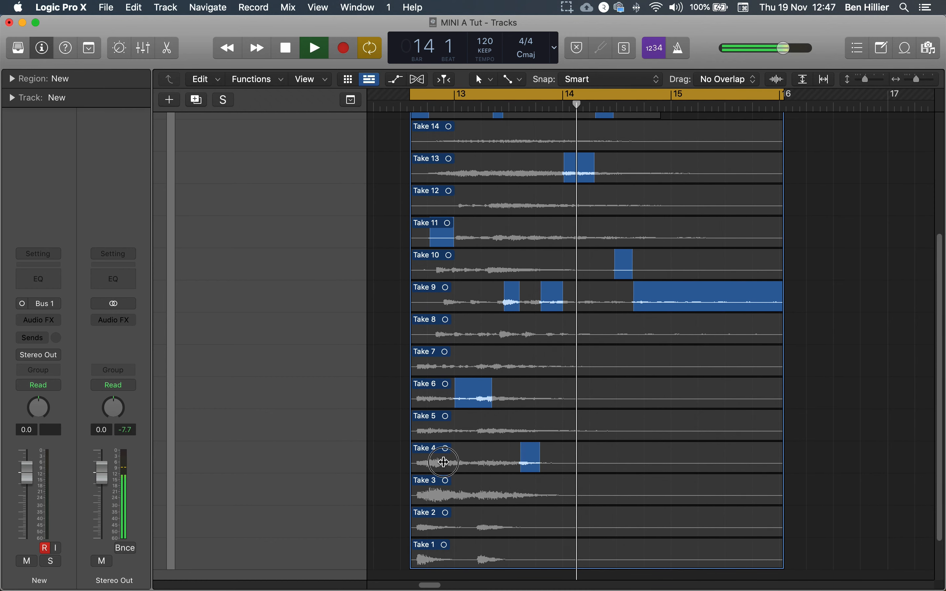
mouse_move(449, 461)
left_mouse_down()
mouse_move(426, 463)
mouse_move(453, 462)
left_mouse_up()
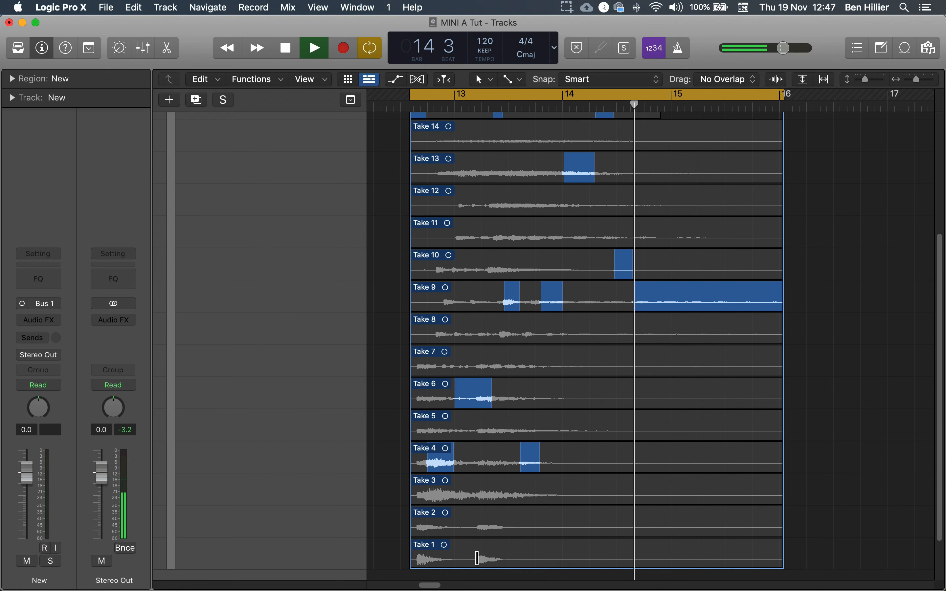
left_click_drag(476, 559, 496, 534)
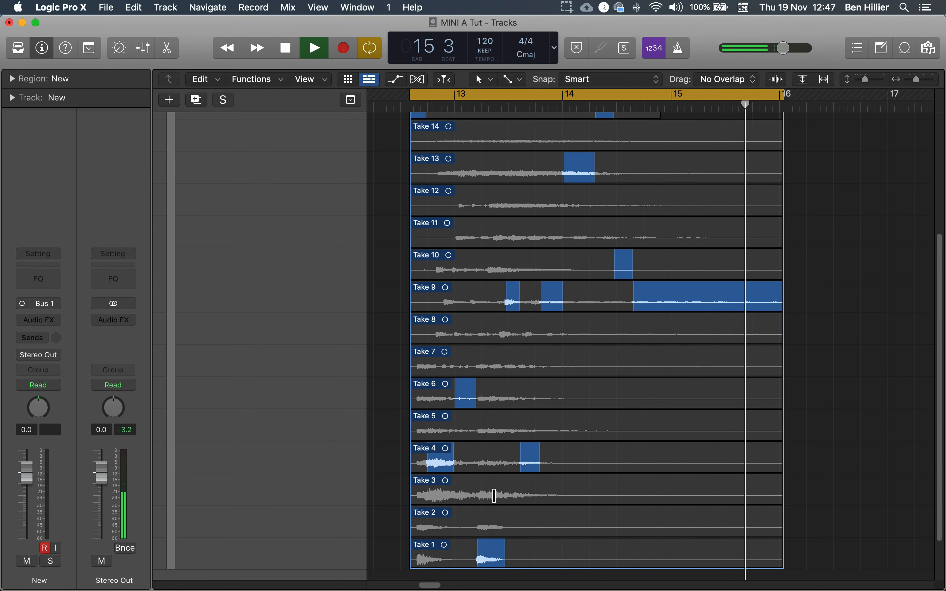
scroll(554, 451, "down", 1)
scroll(554, 452, "down", 1)
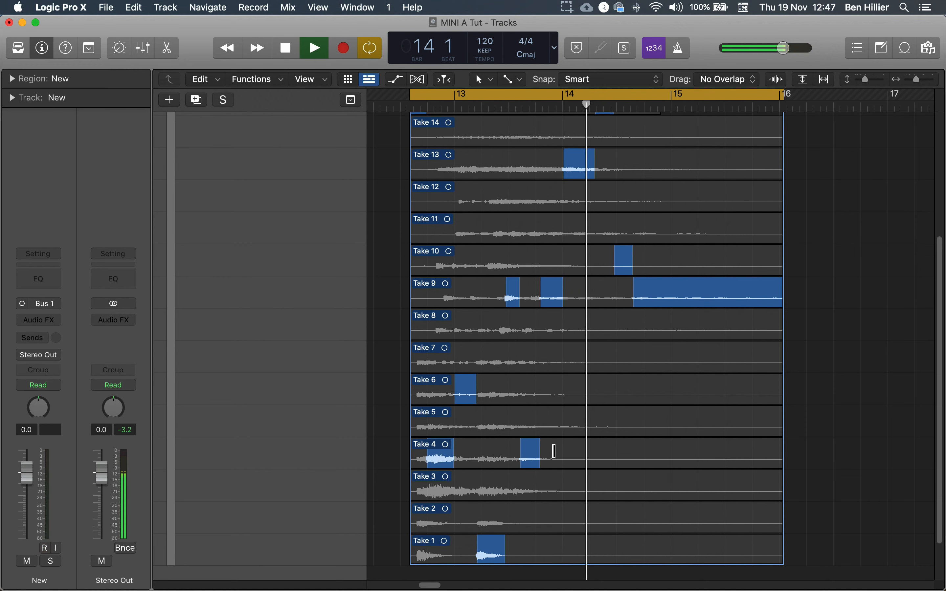
scroll(554, 452, "up", 5)
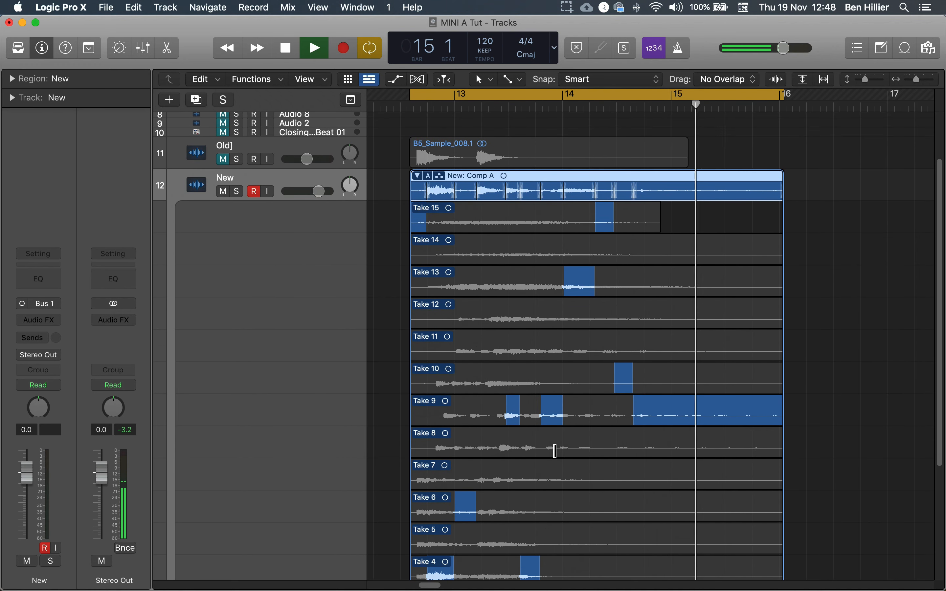
key("space")
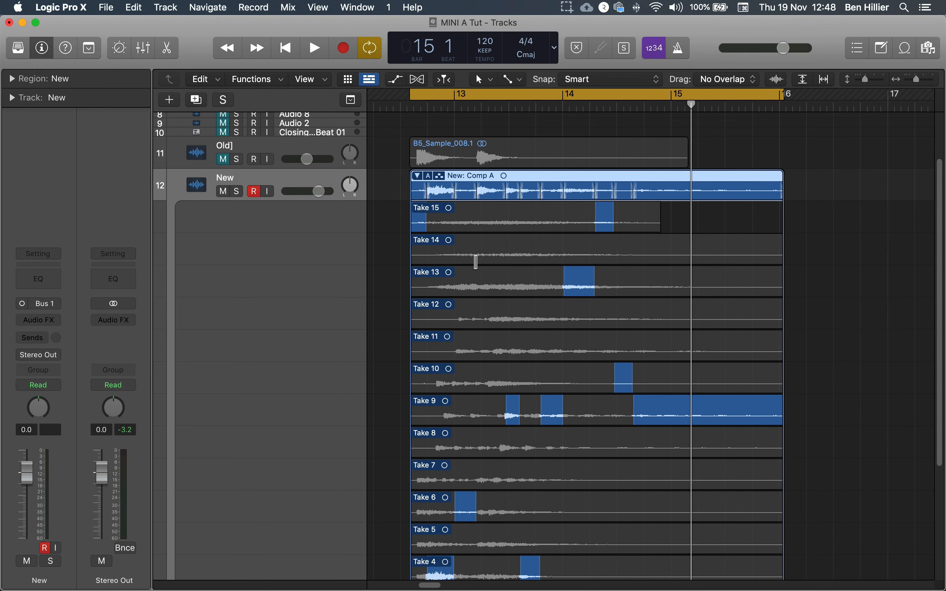
Collapse the take folder and play the comp from bar 13
key("super+Left")
left_click(435, 176)
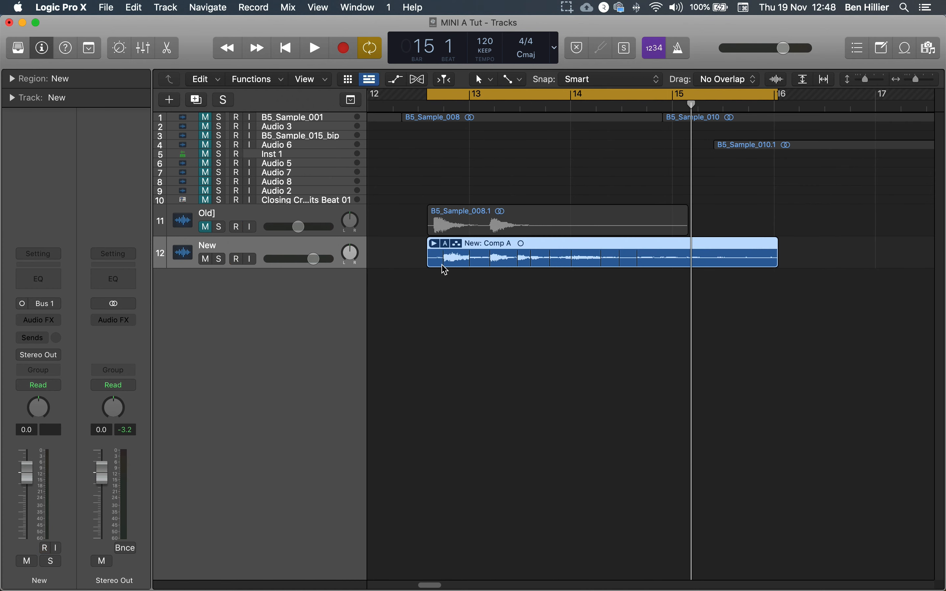
left_click(421, 103)
key("space")
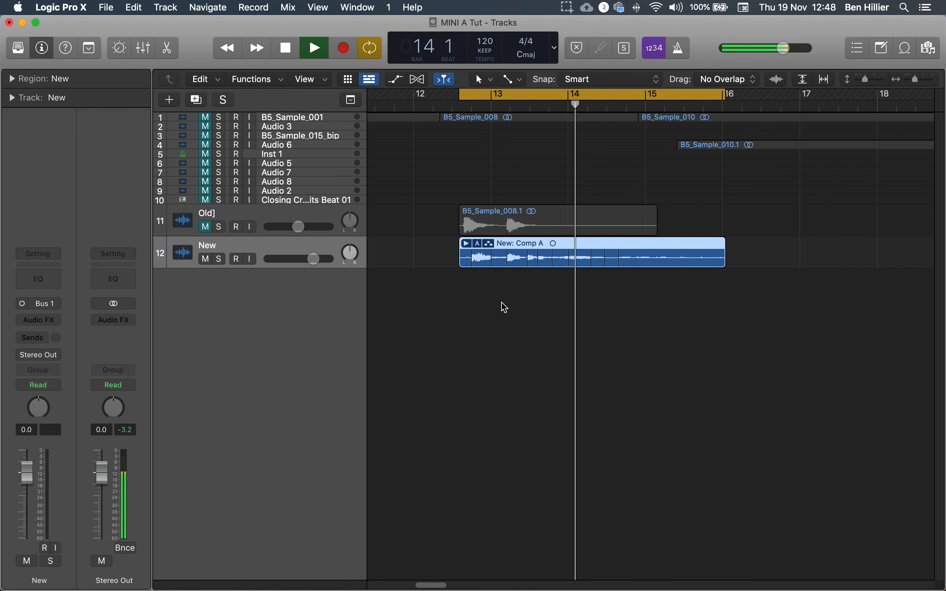
key("space")
Divide the New comp region into two regions around bar 14 and extend the cycle range to bar 17
left_click_drag(509, 252, 569, 266)
left_click_drag(800, 251, 646, 253)
left_click_drag(834, 266, 696, 267)
left_click_drag(722, 96, 781, 96)
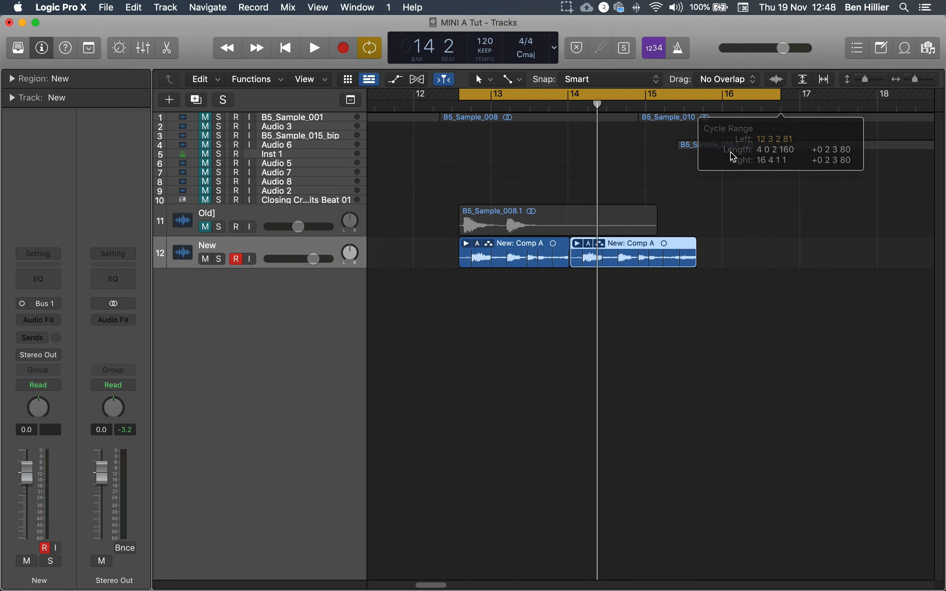
Open the second take folder and comp it with sections from several takes, then play it back
left_click(578, 243)
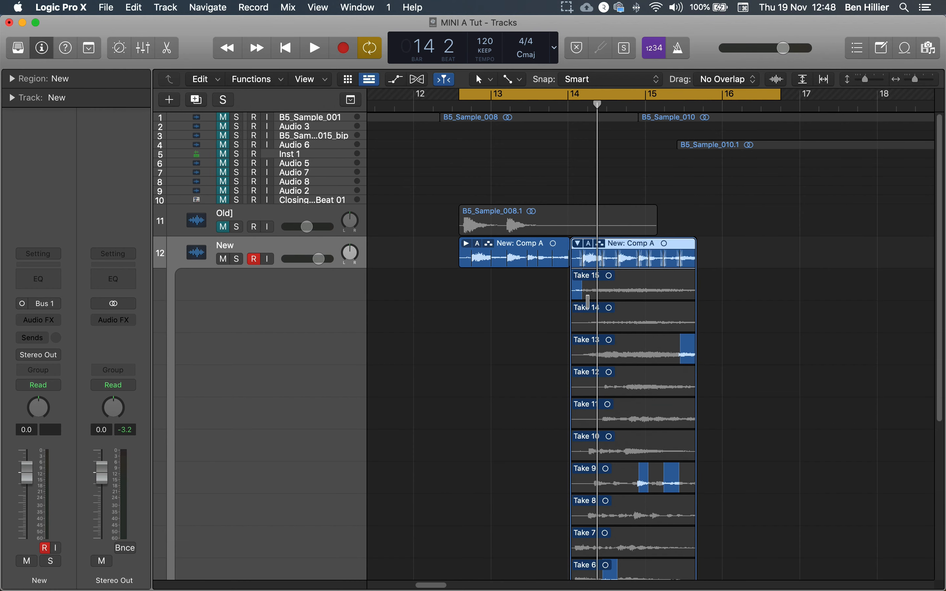
scroll(633, 341, "down", 1)
left_click_drag(624, 326, 593, 325)
left_click(644, 304)
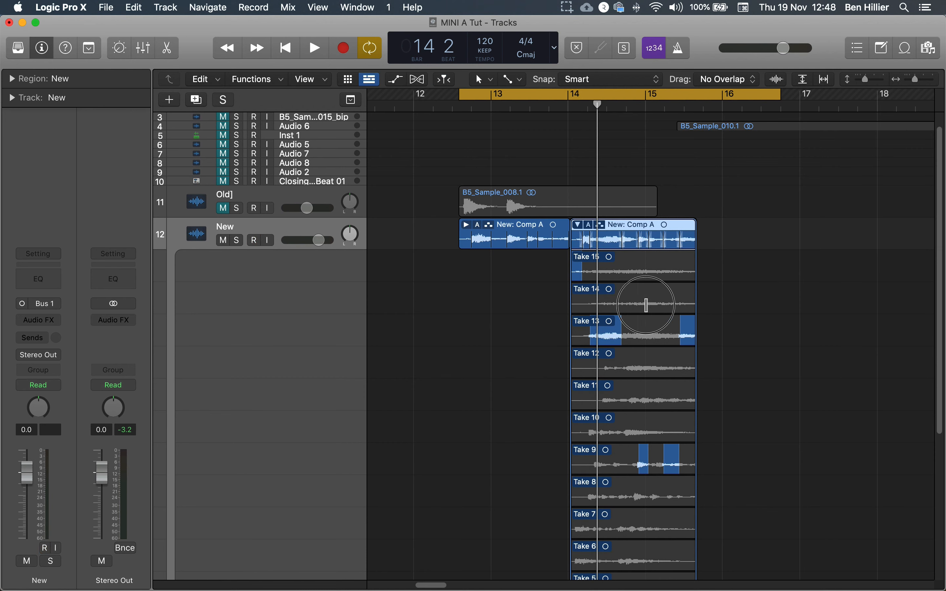
left_click(618, 268)
left_click_drag(654, 399, 669, 400)
left_click_drag(603, 498, 645, 471)
scroll(633, 485, "down", 5)
key("space")
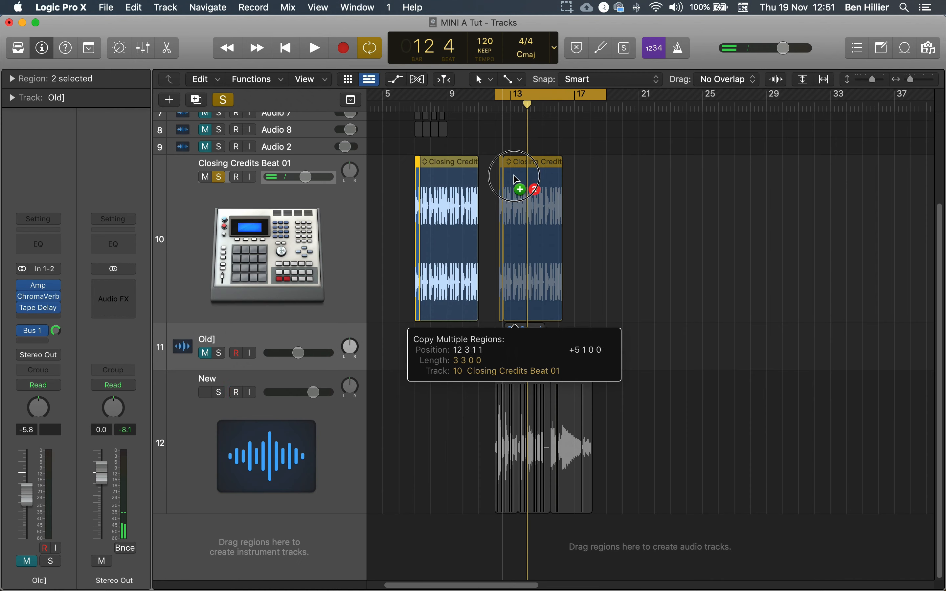
Unsolo the Closing Credits Beat 01 drum track and play the arrangement
left_click_drag(512, 181, 510, 178)
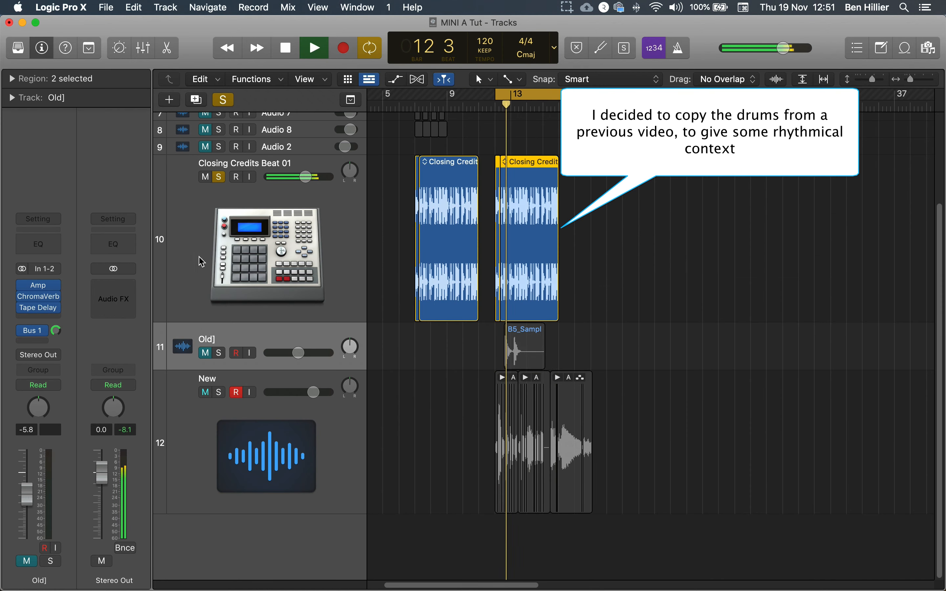
key("space")
left_click(218, 177)
key("space")
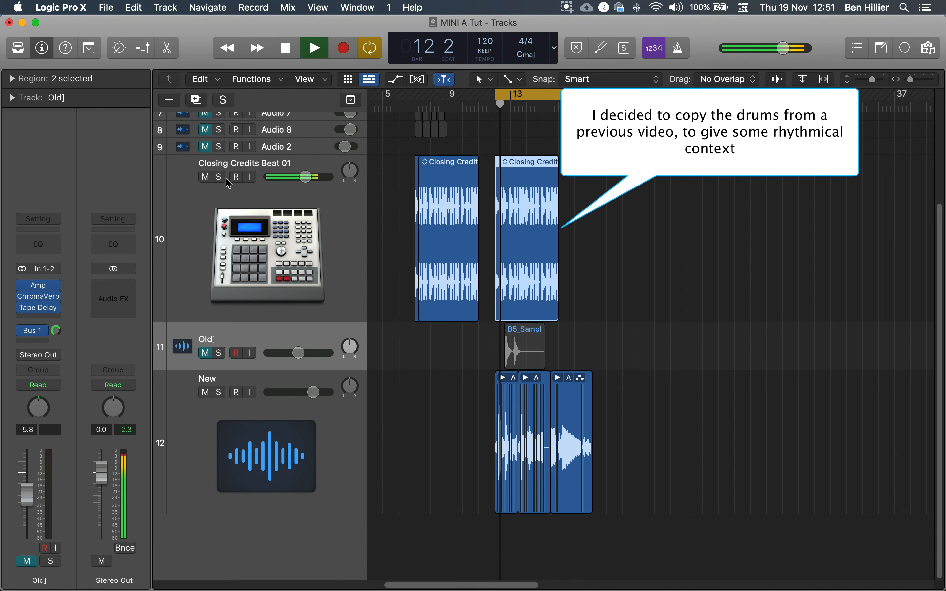
Zoom in around bars 12 to 18 and select the later New comp regions
key("super+Right")
key("super+Right")
key("super+Right")
key("super+Right")
key("super+Right")
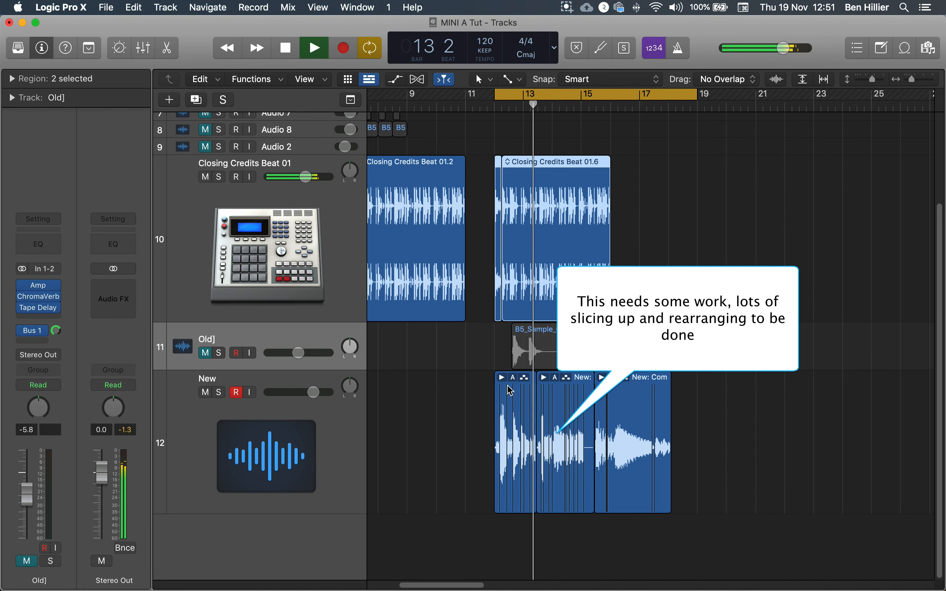
key("space")
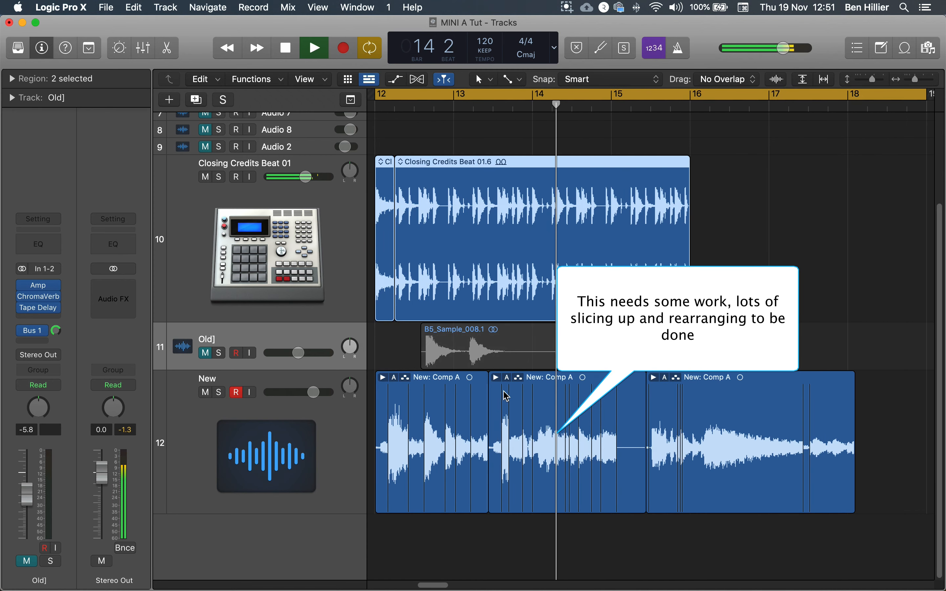
left_click_drag(881, 400, 489, 405)
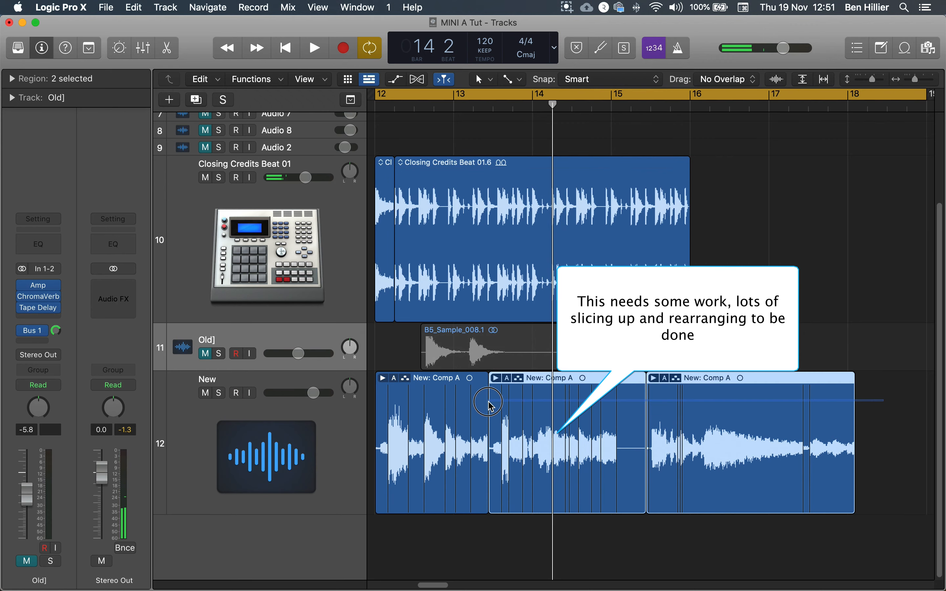
Move the selected later New comp regions to start around bar 16 and play the rearranged arrangement
left_click_drag(546, 383, 749, 382)
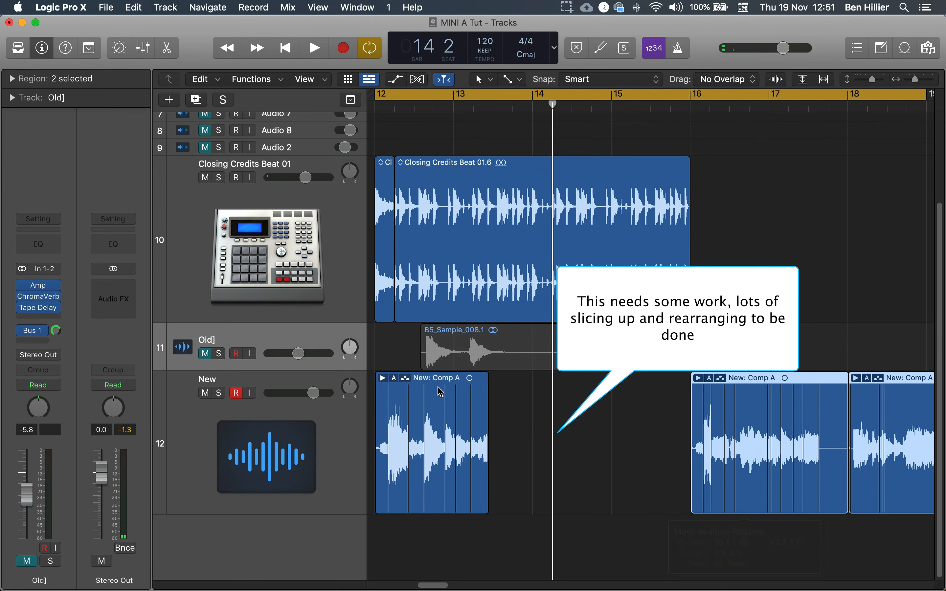
left_click(419, 383)
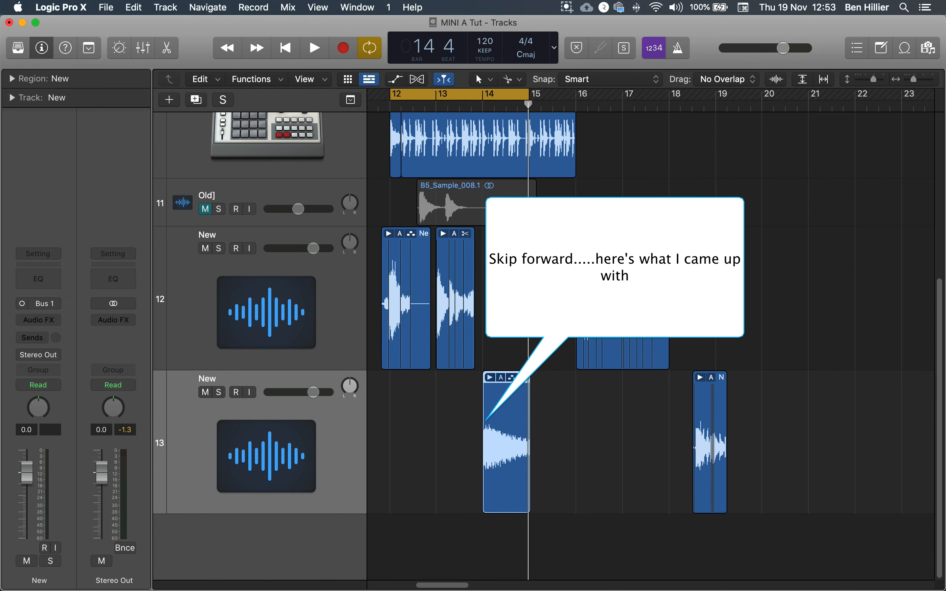
key("space")
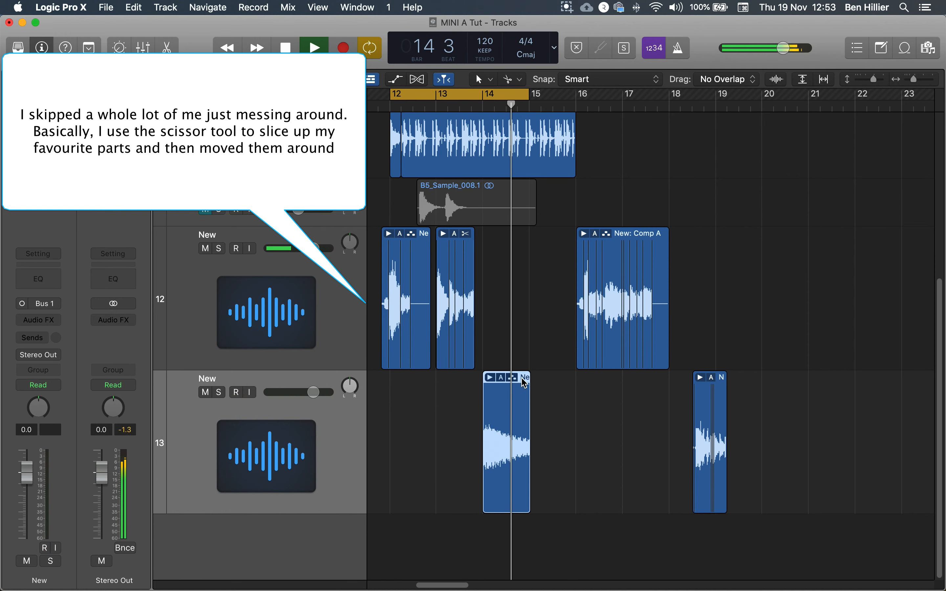
Bounce the take-folder region on the second New track in place, muting the source region
right_click(513, 419)
left_click(504, 420)
right_click(507, 388)
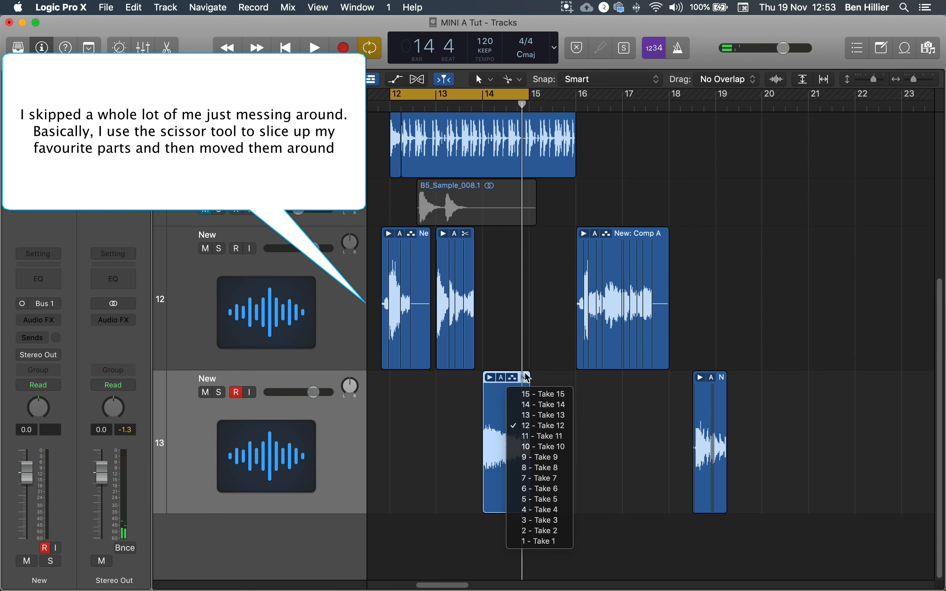
right_click(525, 382)
left_click(563, 361)
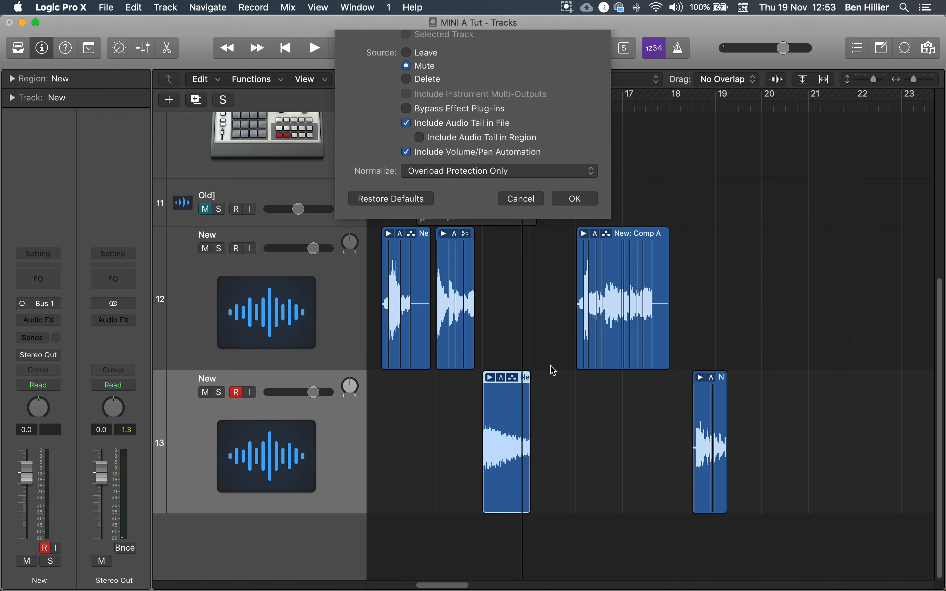
left_click(576, 271)
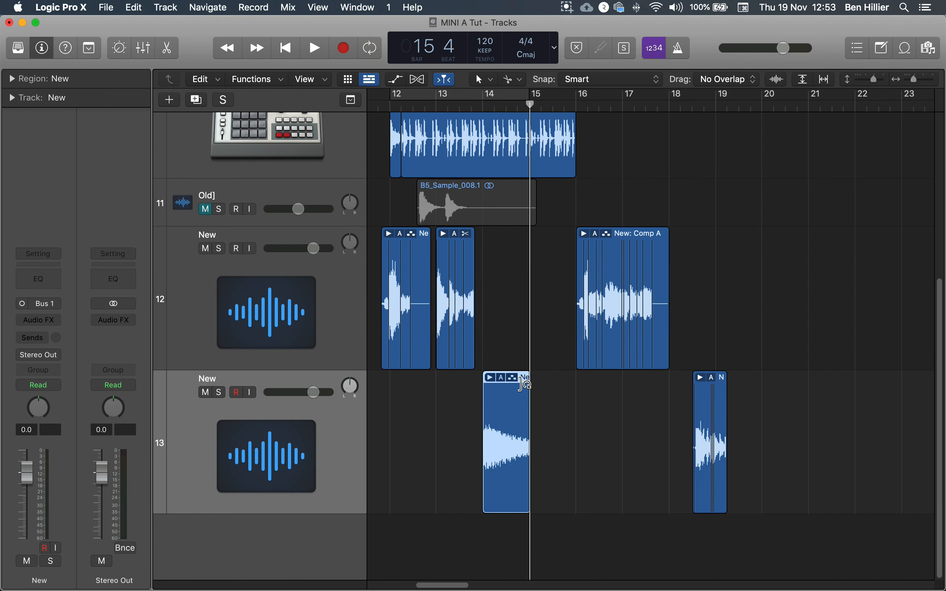
Move the bounced New_bip region to start at bar 13 and reverse its audio in the file editor
left_click_drag(494, 379, 462, 388)
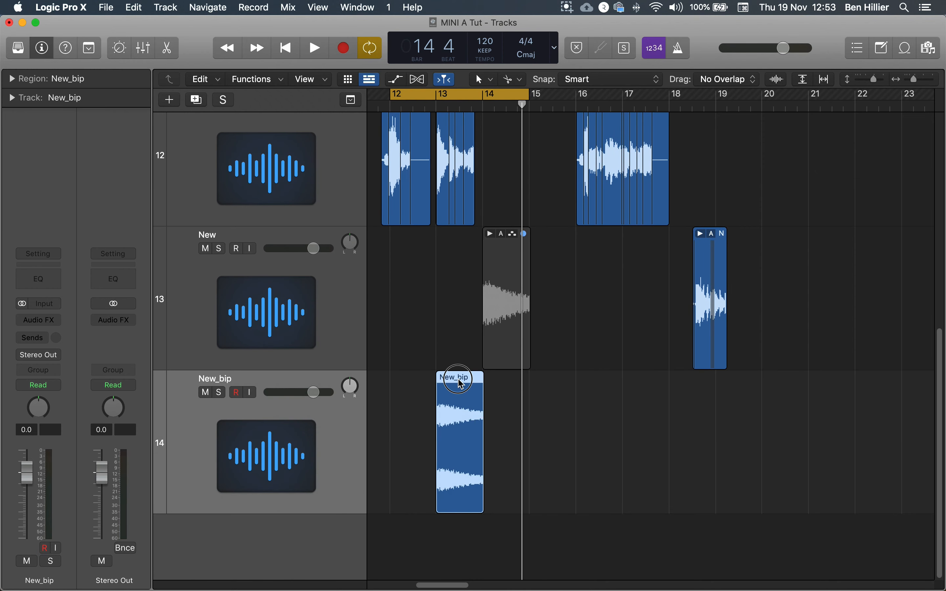
double_click(462, 384)
left_click(308, 235)
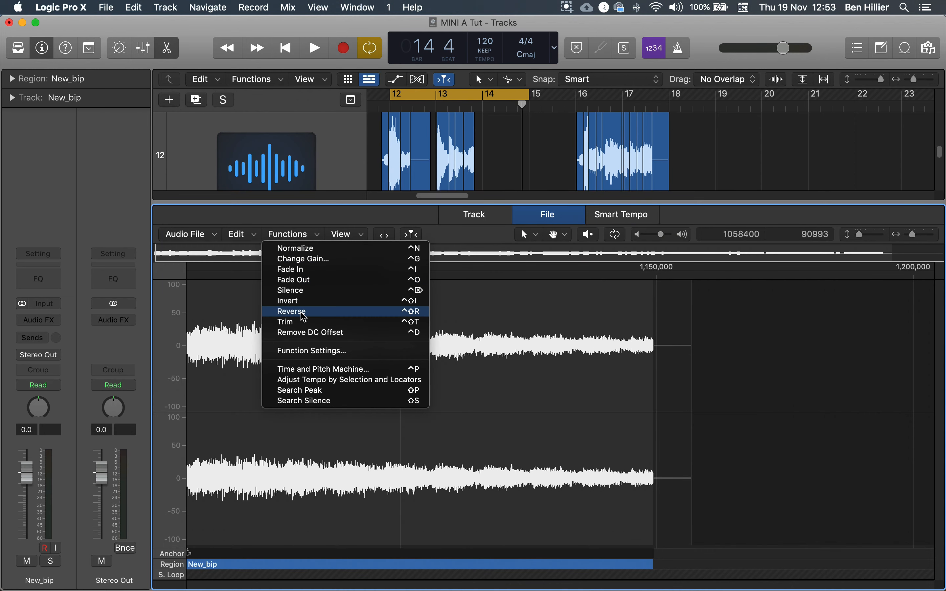
left_click(304, 313)
Play back the reversed New_bip region against the arrangement
key("x")
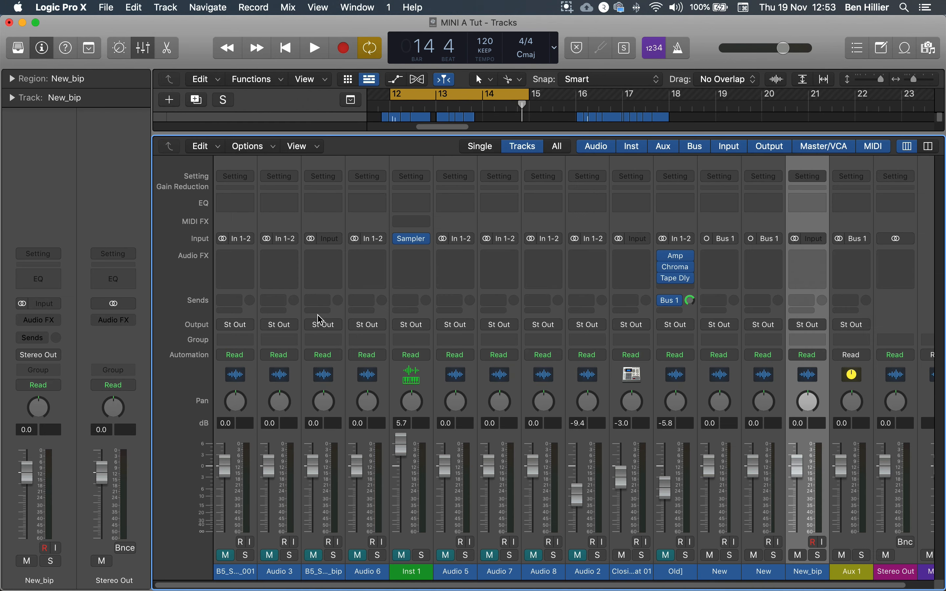
key("x")
key("space")
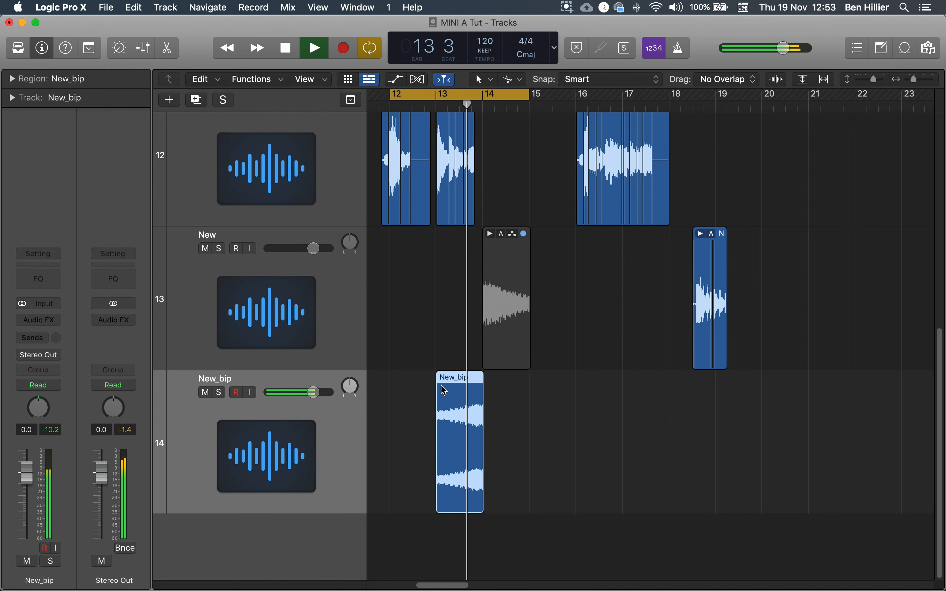
key("space")
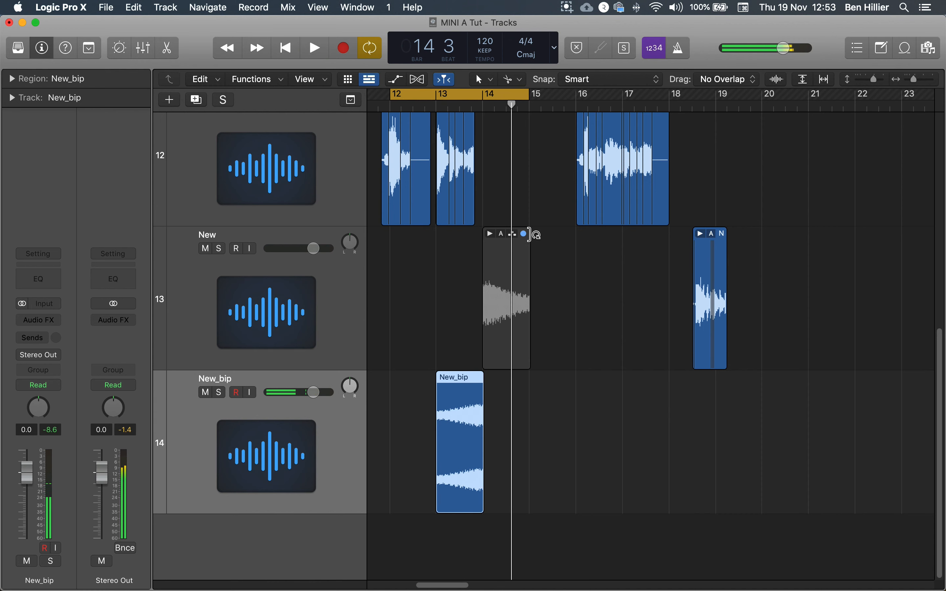
Unmute the original take-folder region on the second New track and play from bar 12
double_click(526, 240)
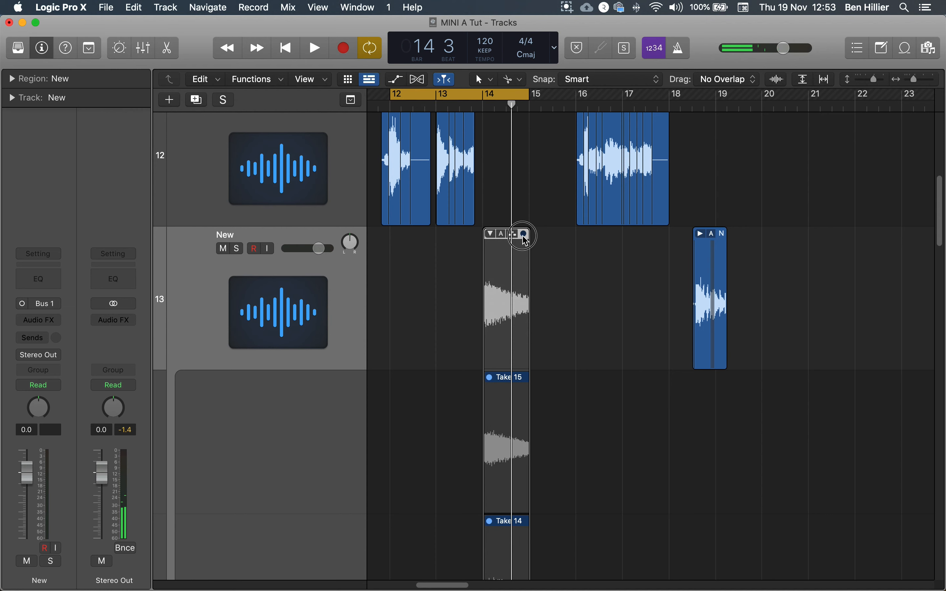
left_click(492, 234)
left_click(523, 237)
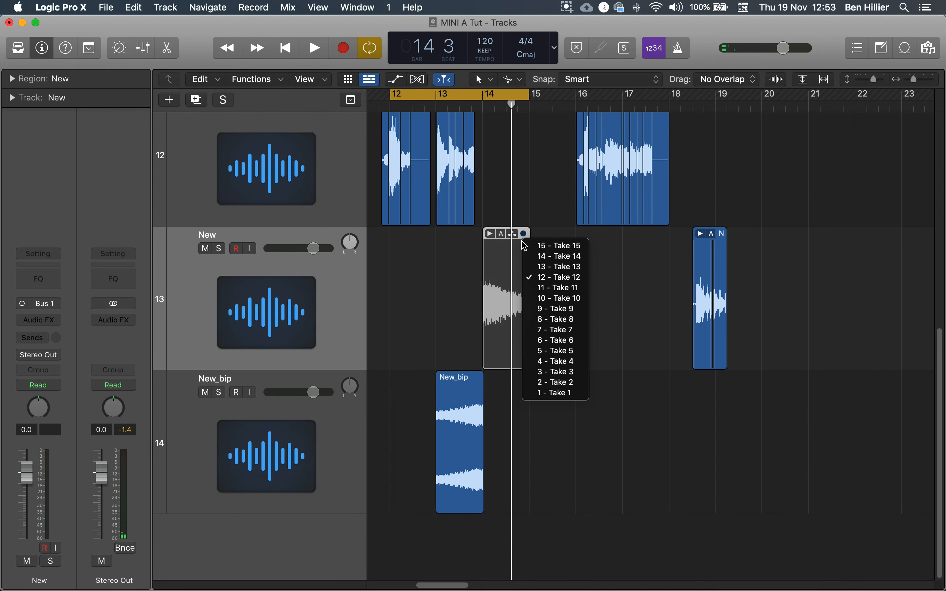
left_click(522, 232)
right_click(522, 232)
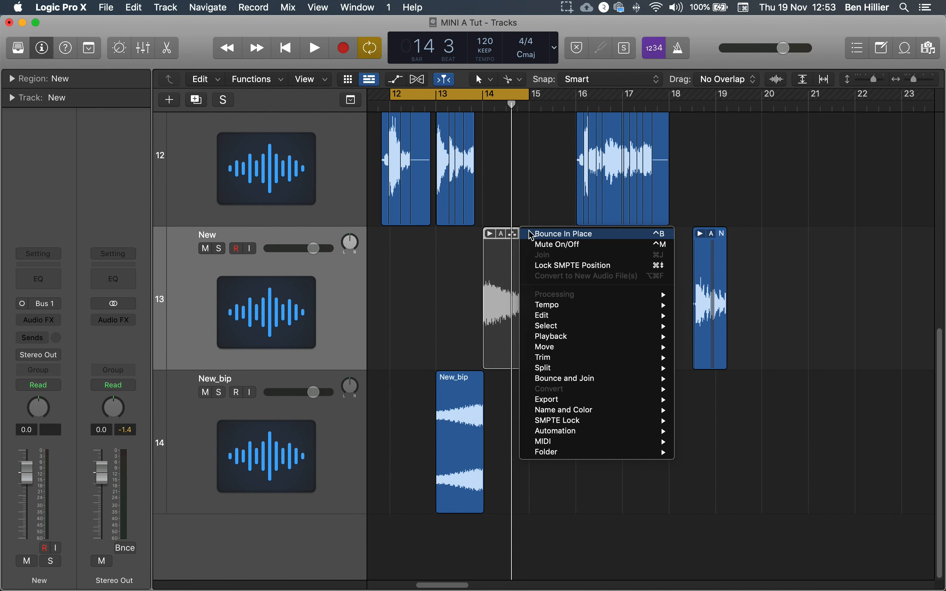
left_click(546, 243)
key("space")
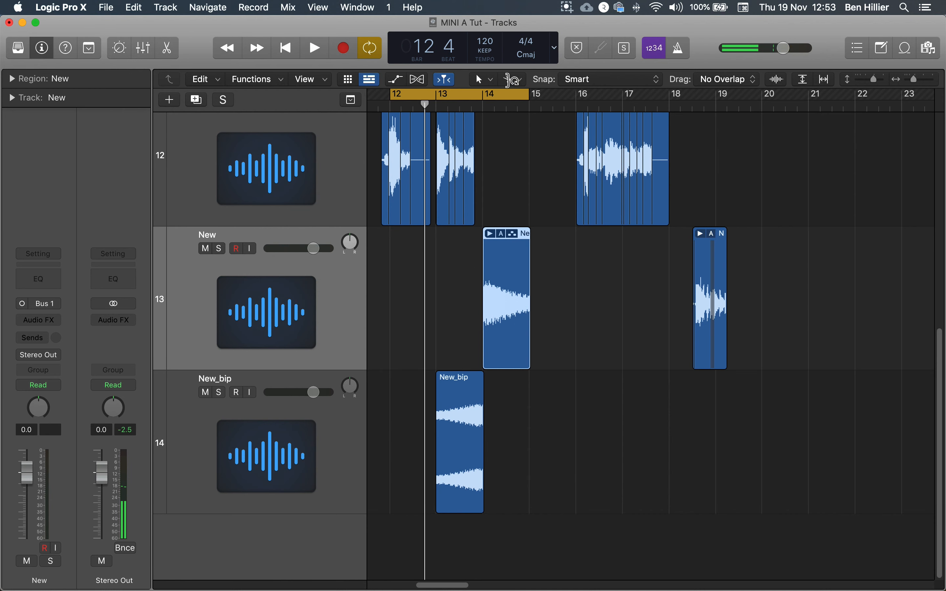
Apply a fade-in across the whole New_bip region with the Fade tool and play it back
left_click(512, 79)
left_click(551, 250)
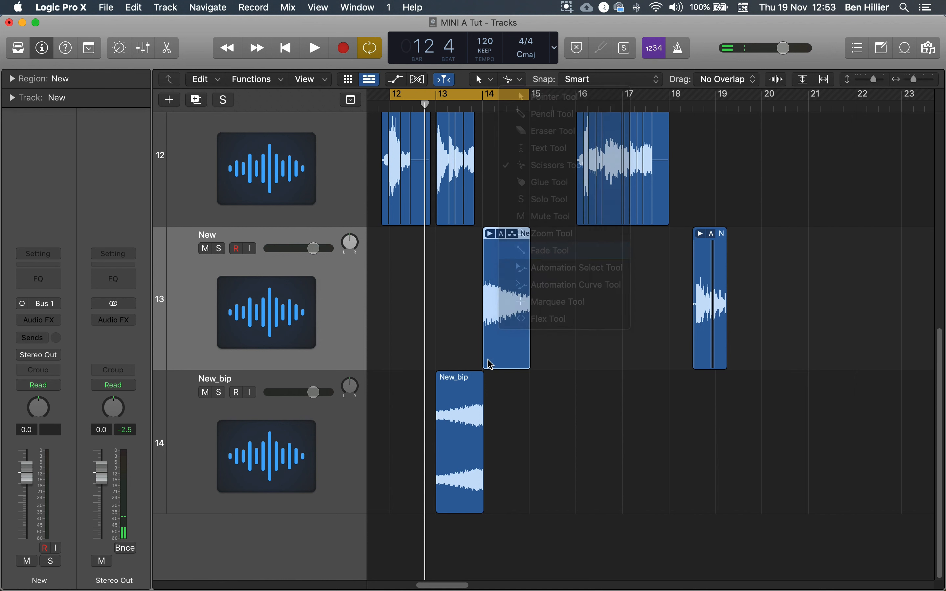
left_click(438, 379)
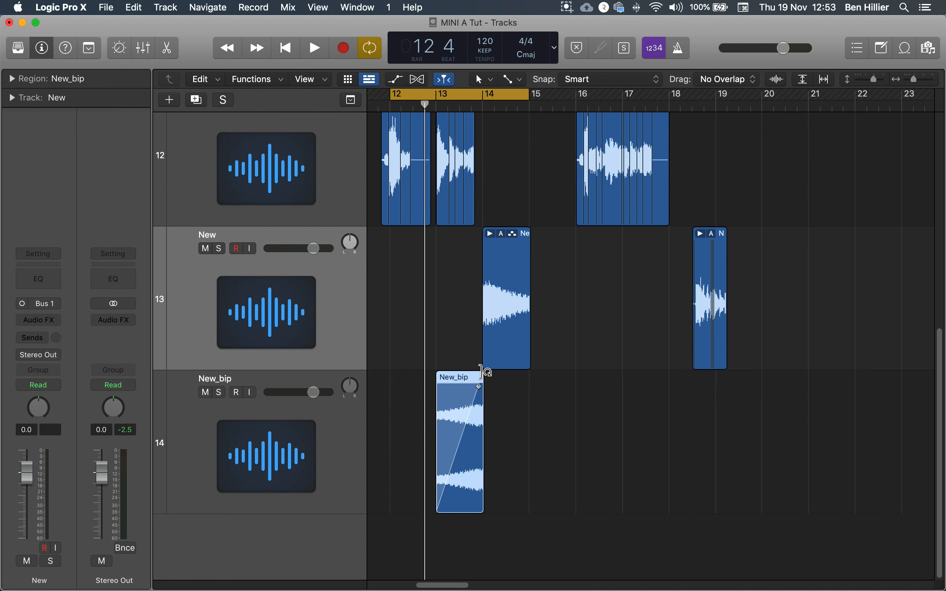
key("space")
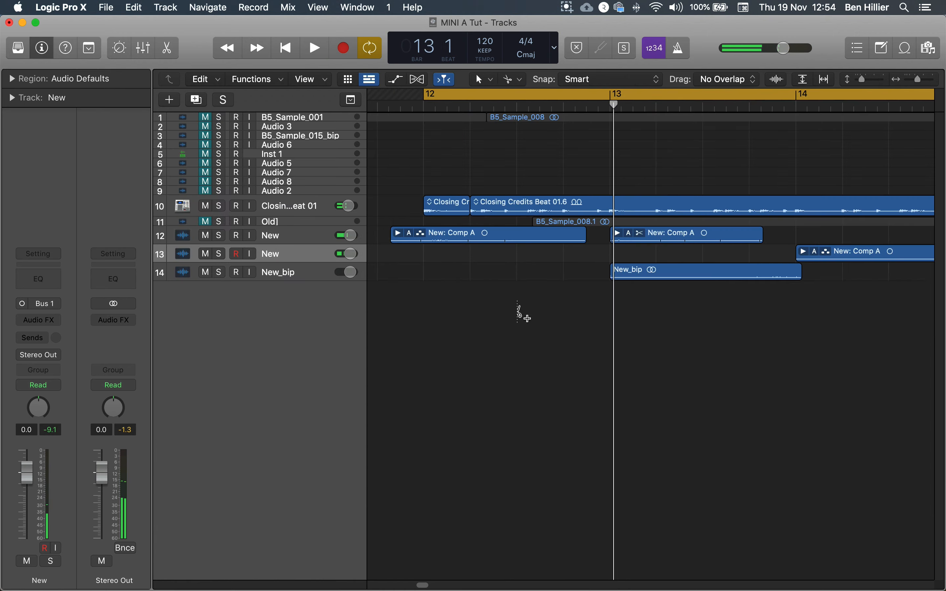
Play the arrangement from bar 12 to hear the faded reverse swell with the drums
scroll(515, 312, "left", 5)
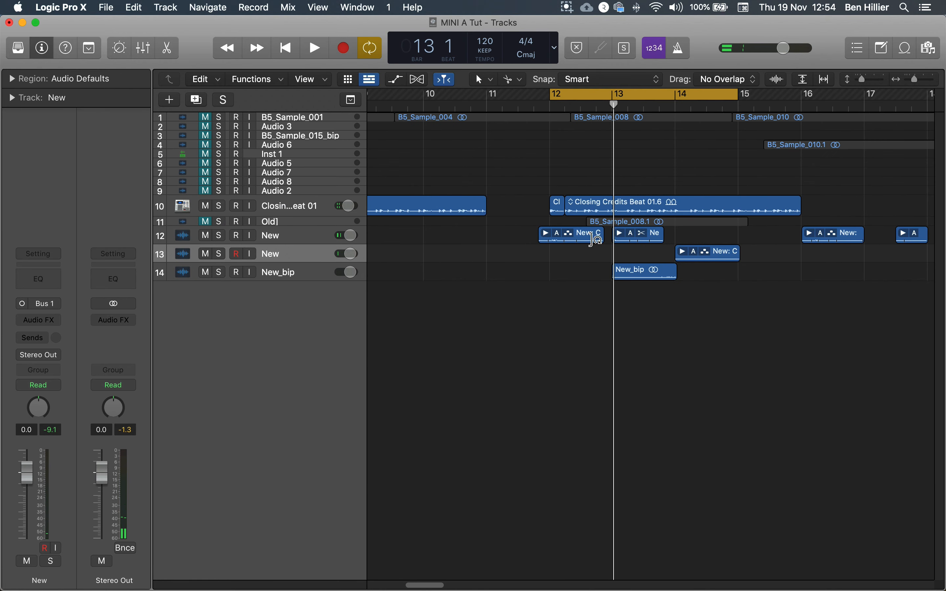
left_click_drag(866, 84, 873, 87)
scroll(740, 311, "right", 4)
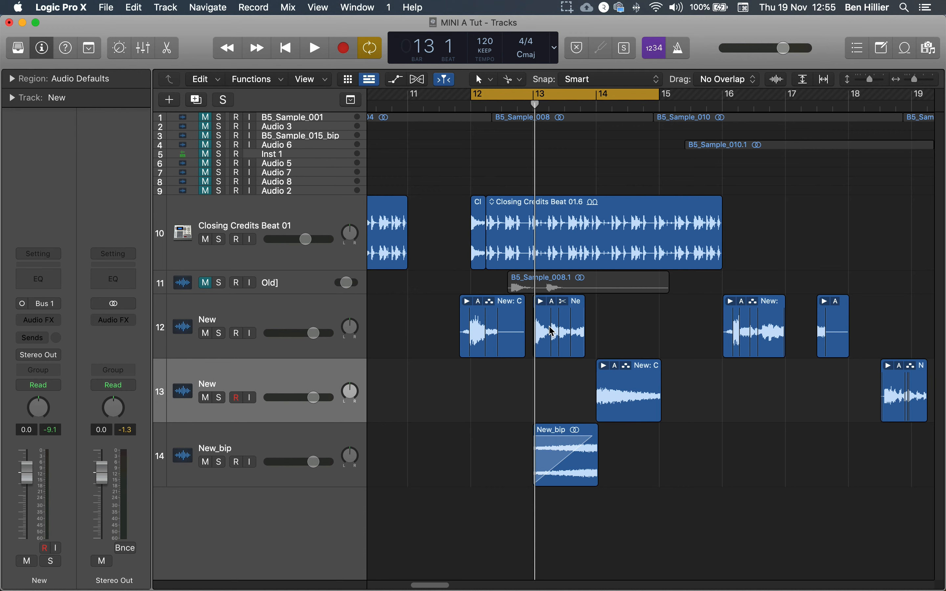
key("space")
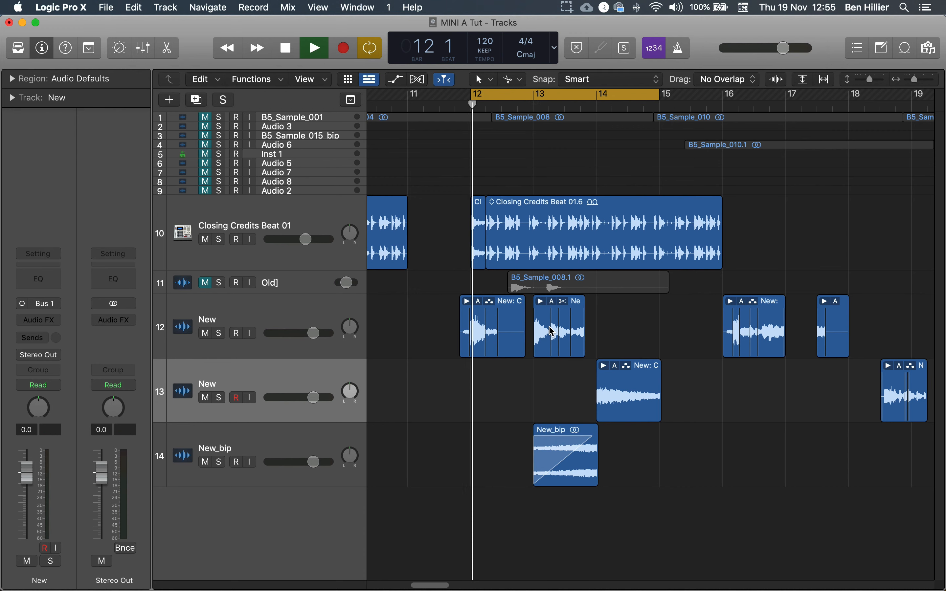